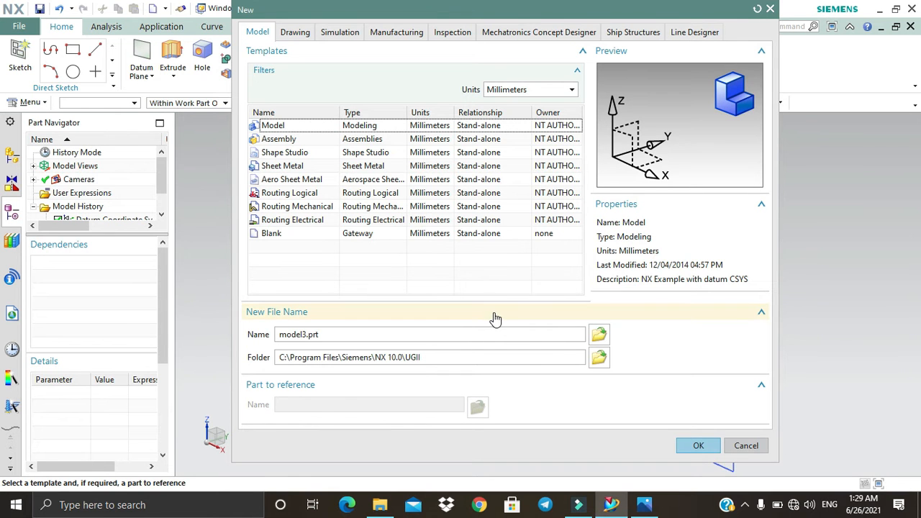
- Check the reference drawing in Photos, return to NX and create a new Model part in millimetres named model3.prt
click(645, 505)
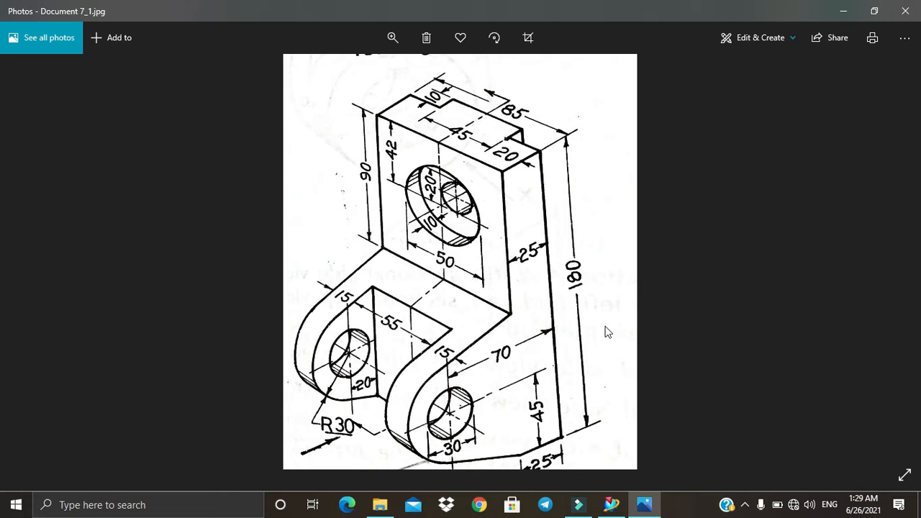
mouse_move(611, 505)
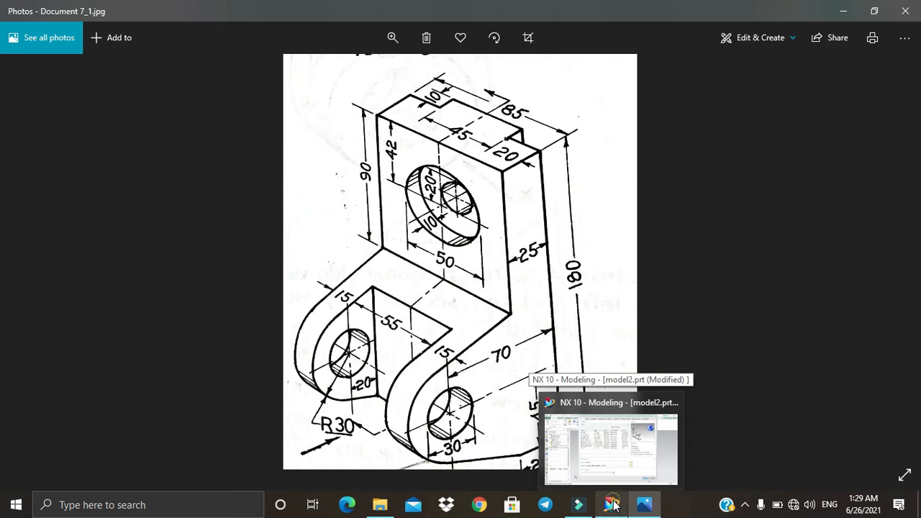
click(608, 439)
click(304, 128)
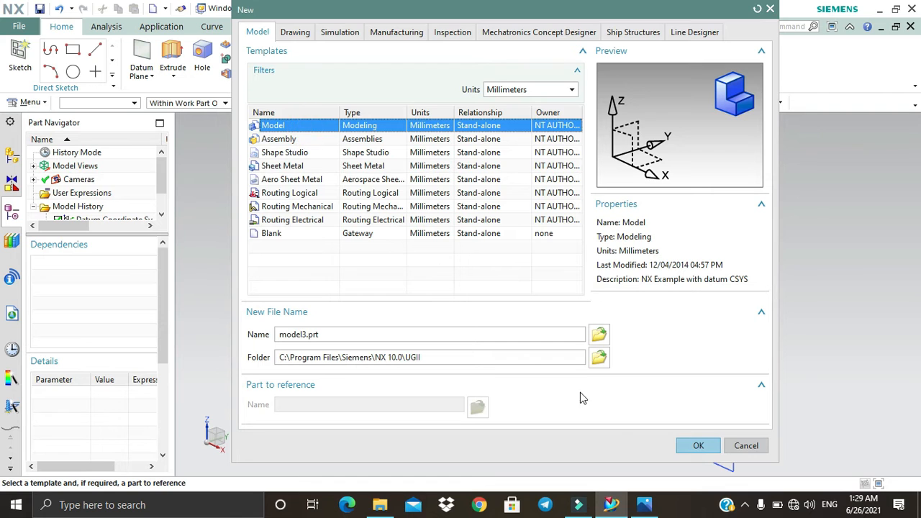
click(687, 445)
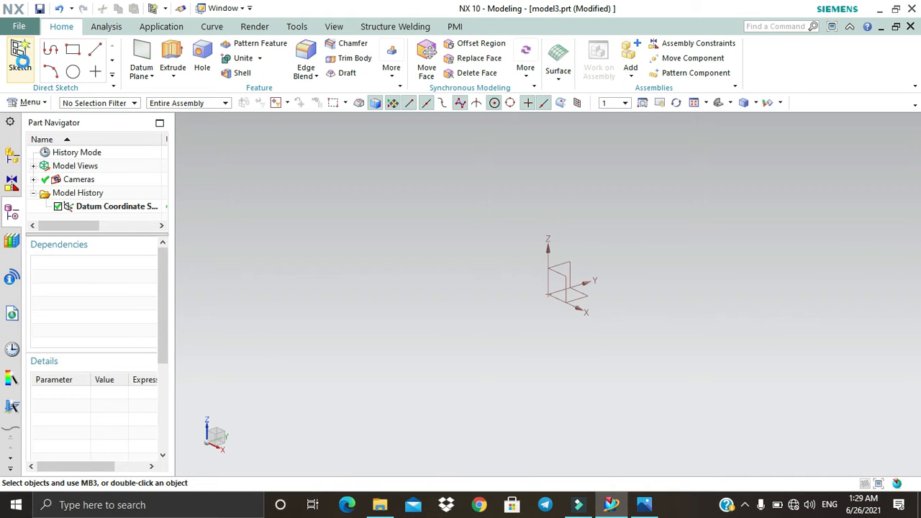
- Create a sketch on the XY plane of the datum coordinate system
click(20, 61)
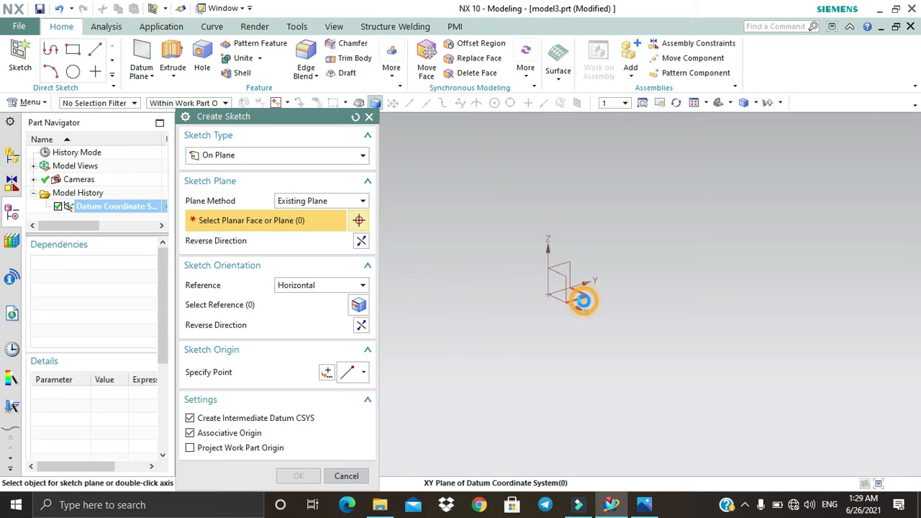
click(581, 299)
click(301, 475)
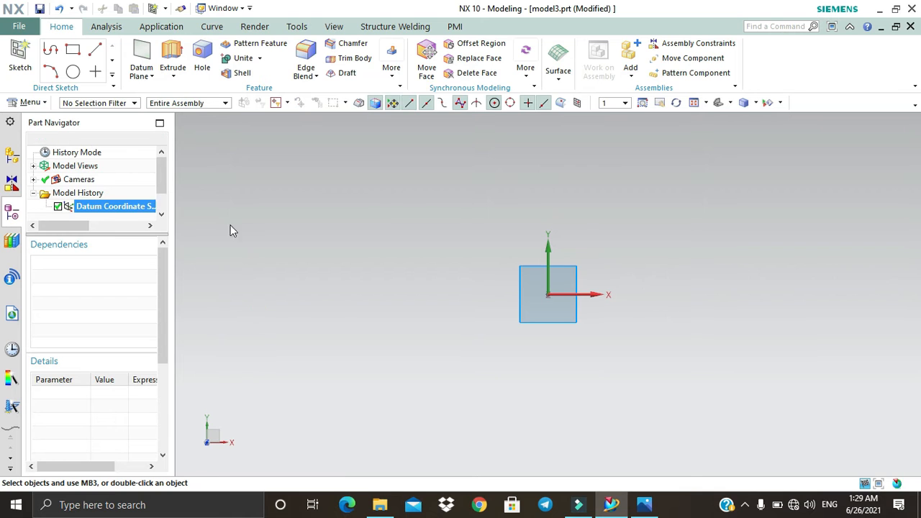
- Start a profile at the origin with a 25 mm line along +Y followed by a 20 mm line along +X
click(85, 50)
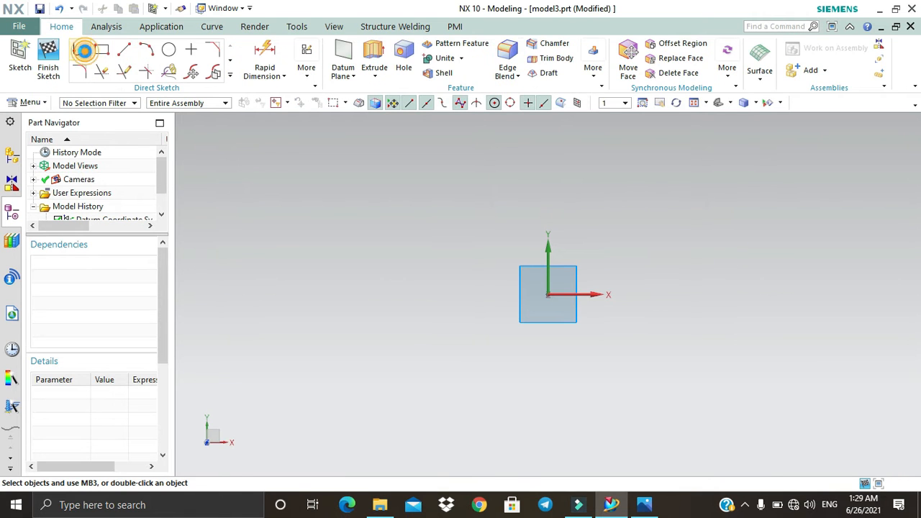
click(547, 295)
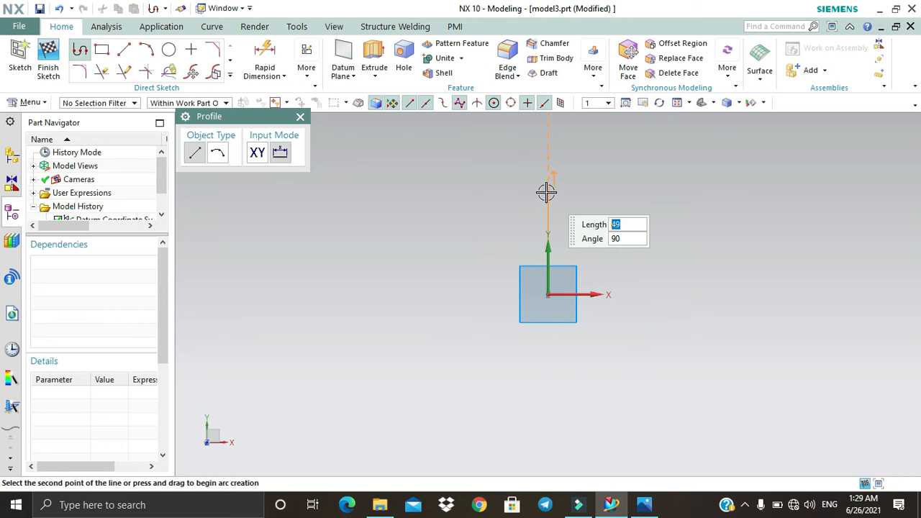
text(25)
key(Tab)
key(Return)
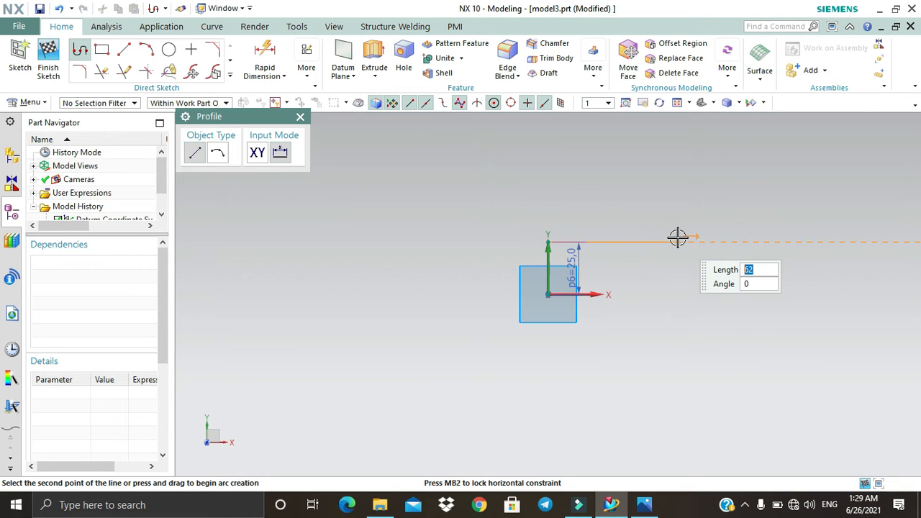
key(Tab)
key(Return)
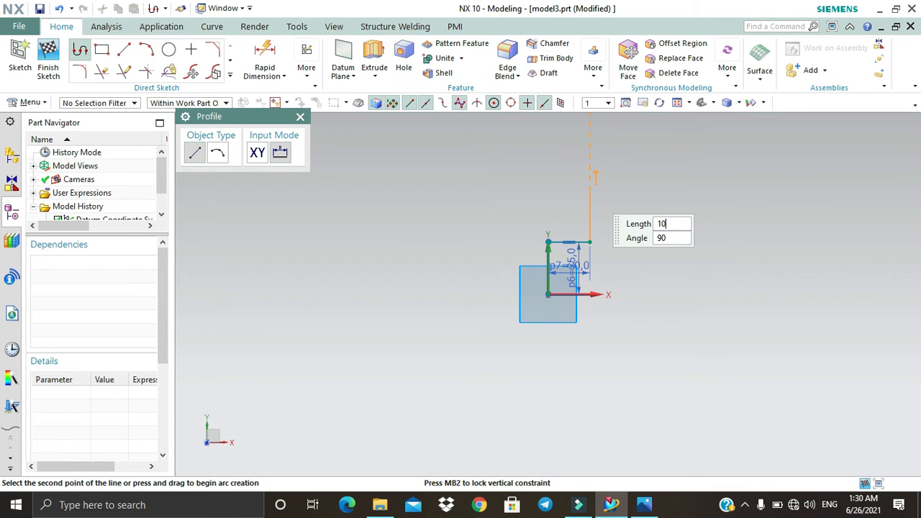
- Continue the profile with the raised tab: 10 mm up, 45 mm across along +X and 10 mm back down
text(10)
key(Return)
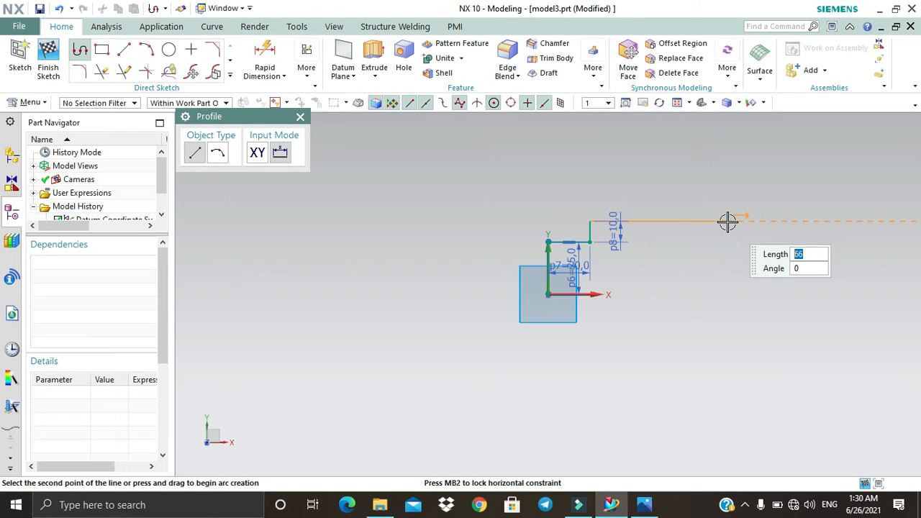
key(Return)
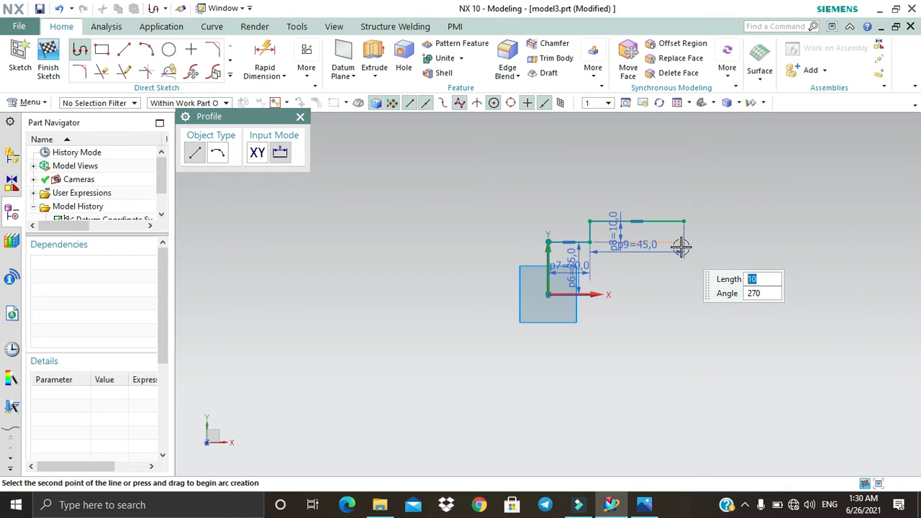
text(10)
key(Tab)
key(Return)
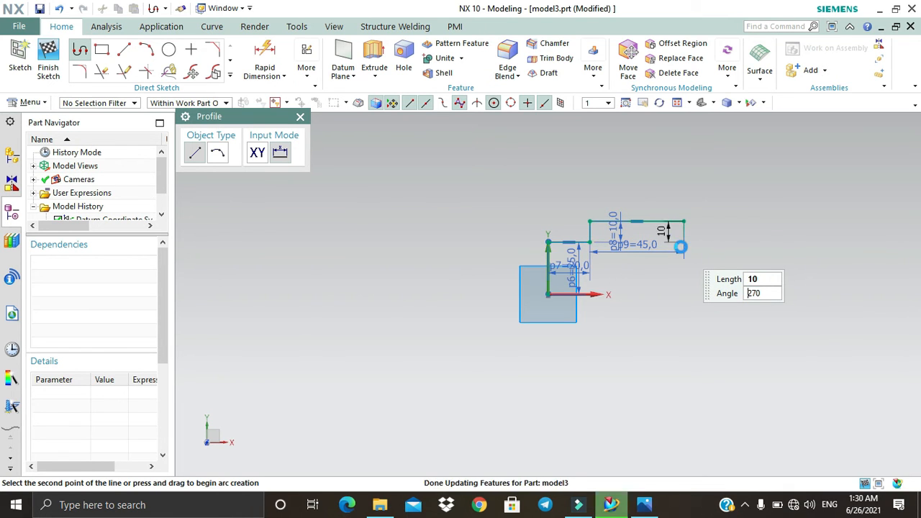
- Close the profile with lines 20 mm along +X, 25 mm down and 85 mm back to the origin, and finish the sketch
text(20)
key(Tab)
key(Return)
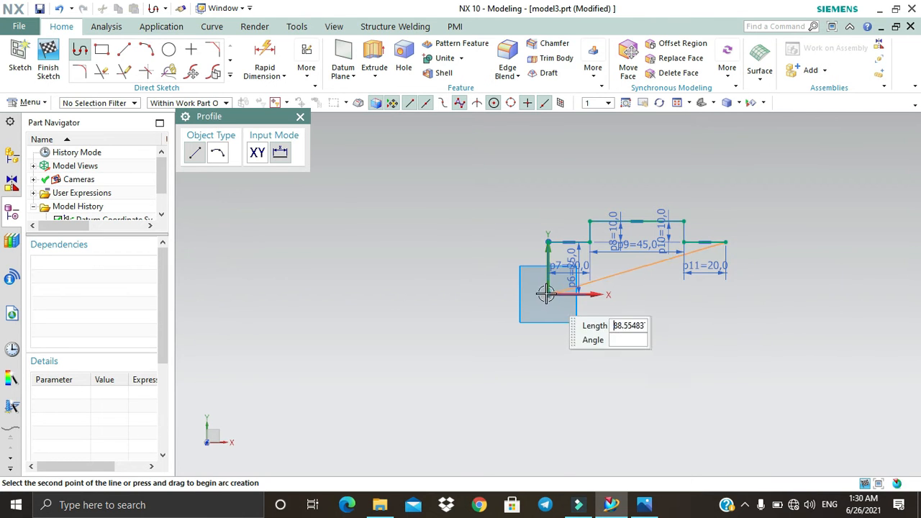
text(24)
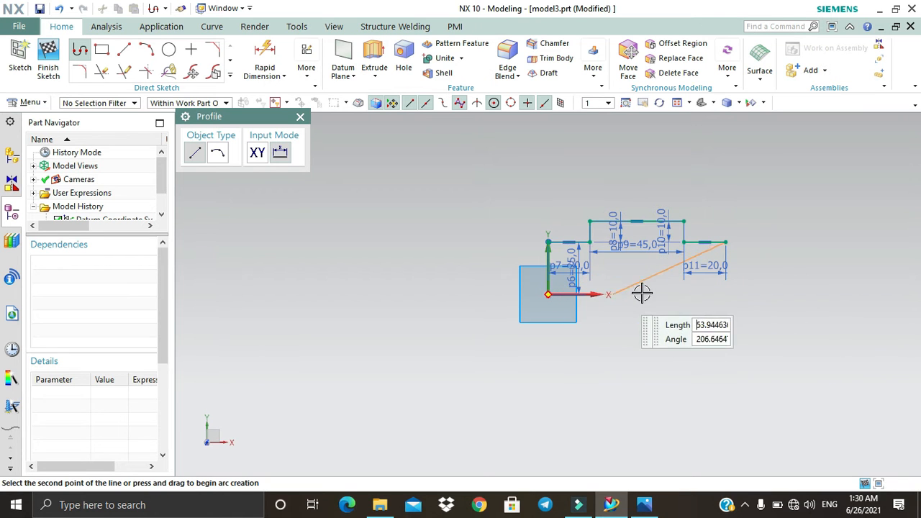
click(725, 294)
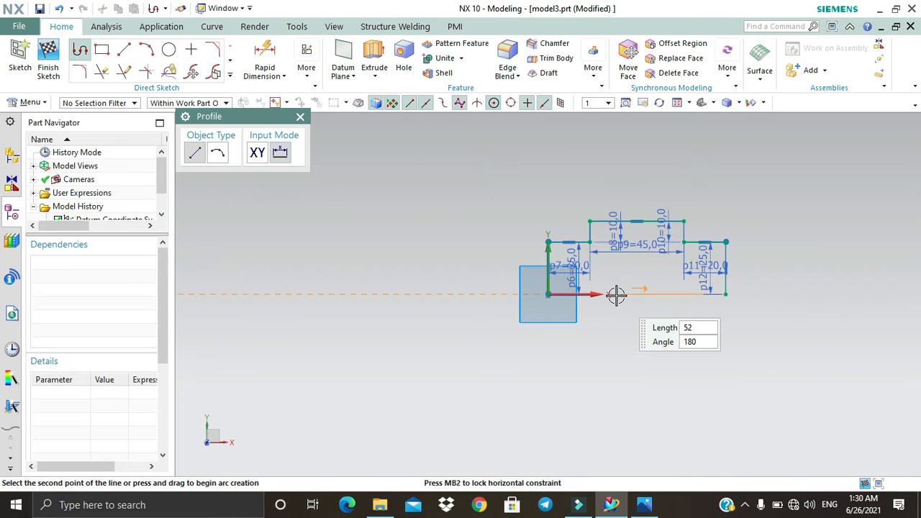
text(8)
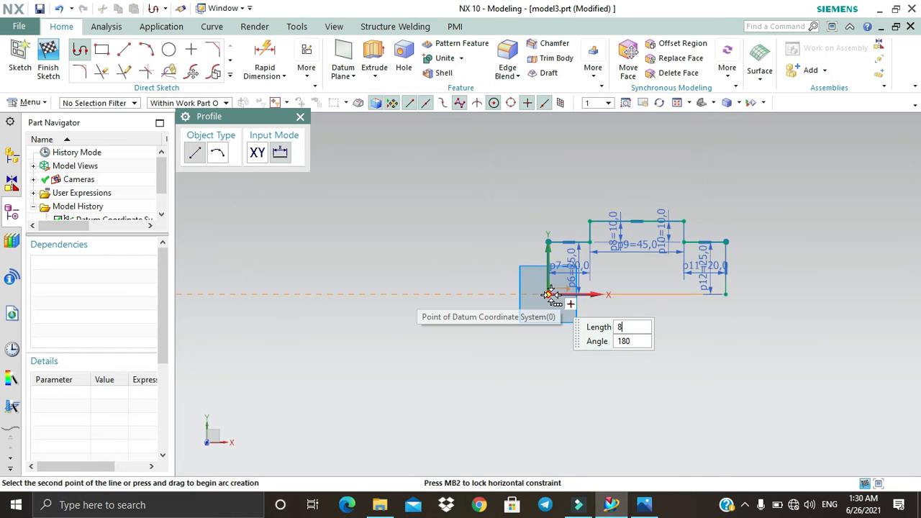
text(5)
key(Return)
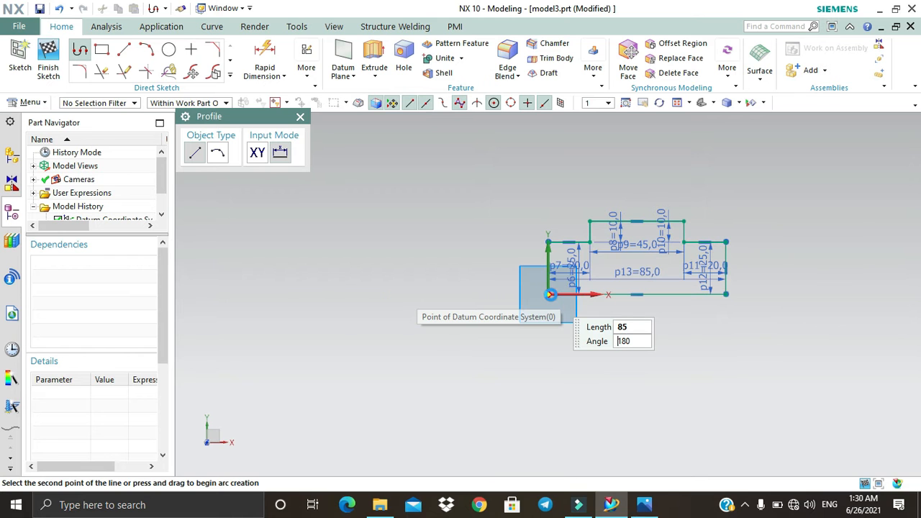
click(301, 116)
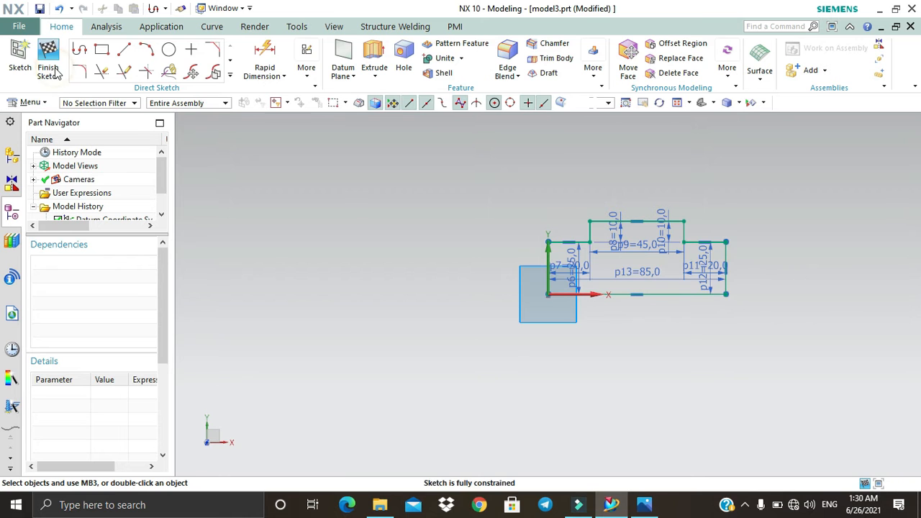
click(48, 58)
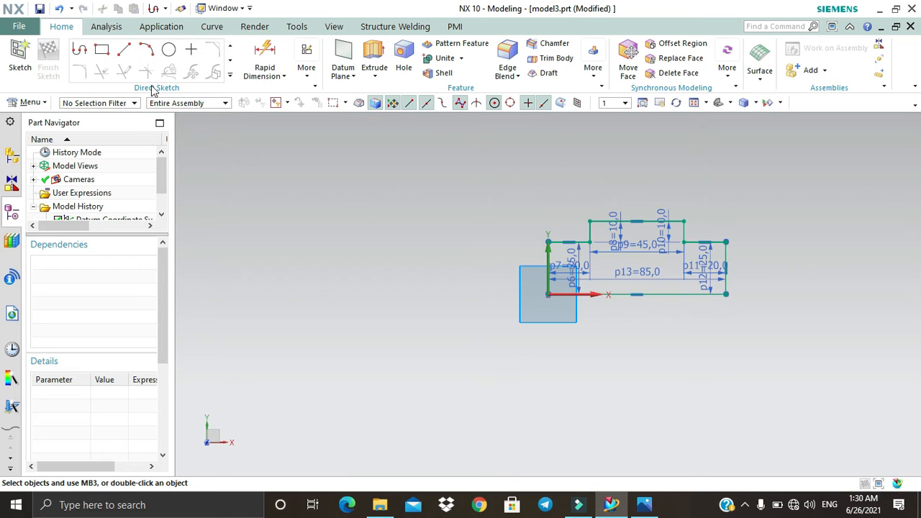
- Extrude the stepped profile 180 mm downward as a solid body and hide its sketch
click(718, 104)
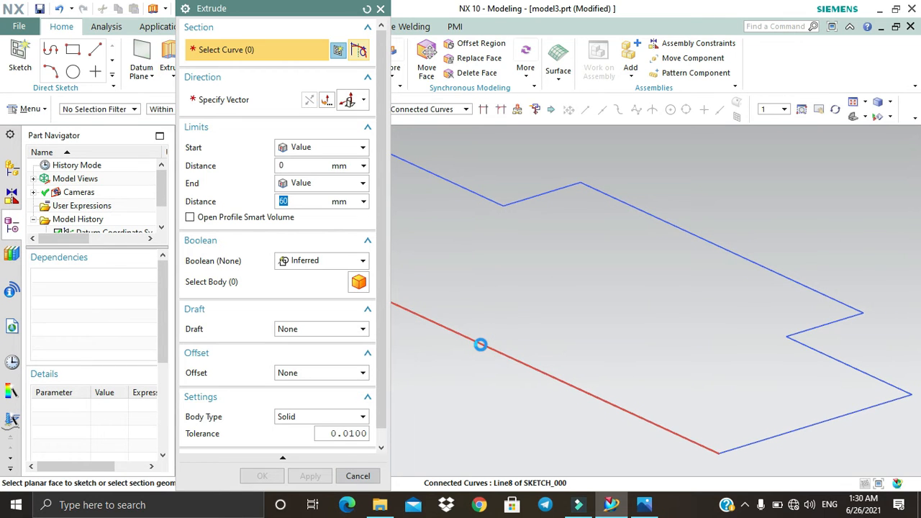
click(481, 345)
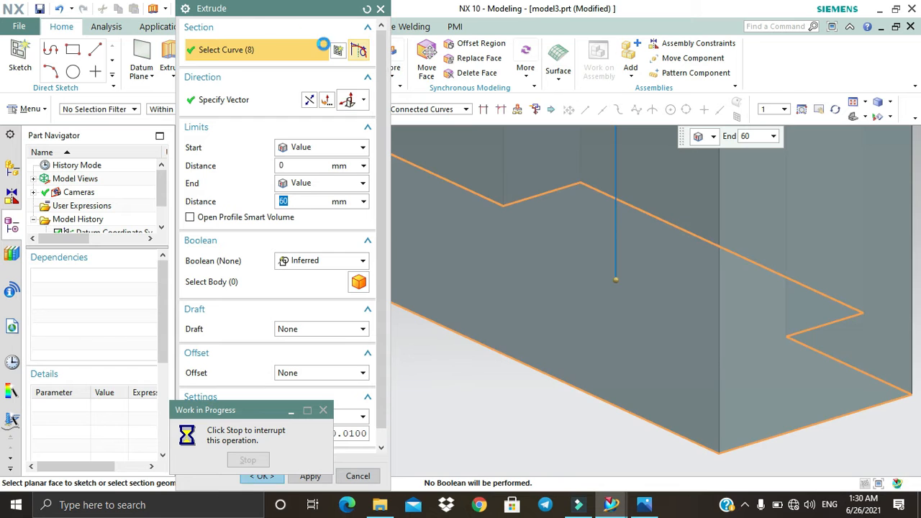
drag(259, 12, 128, 1)
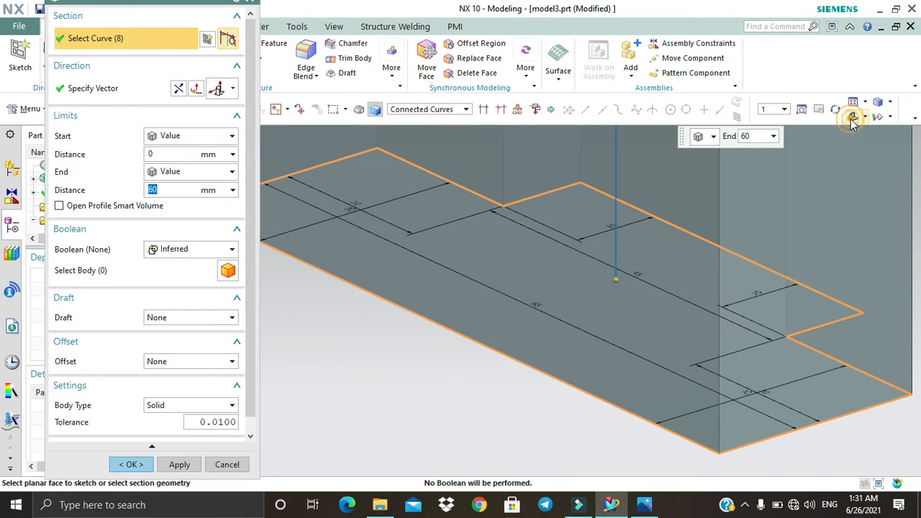
click(851, 117)
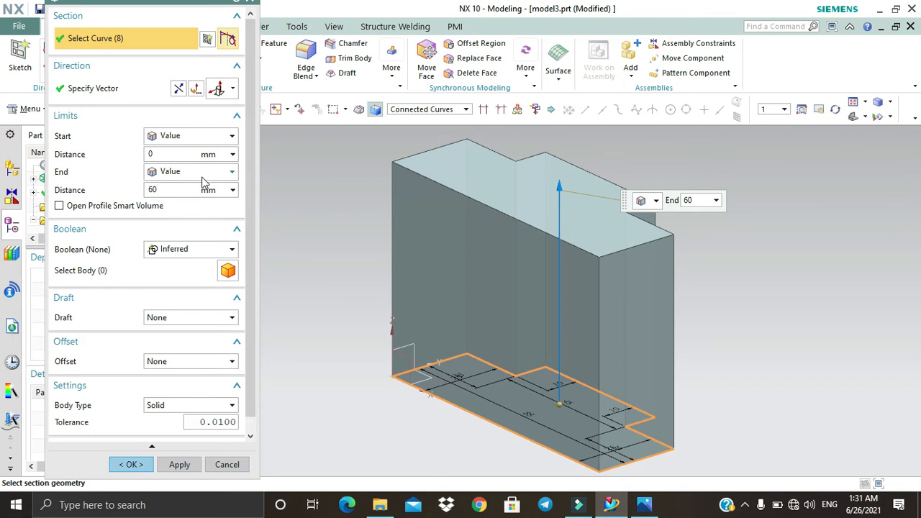
click(177, 89)
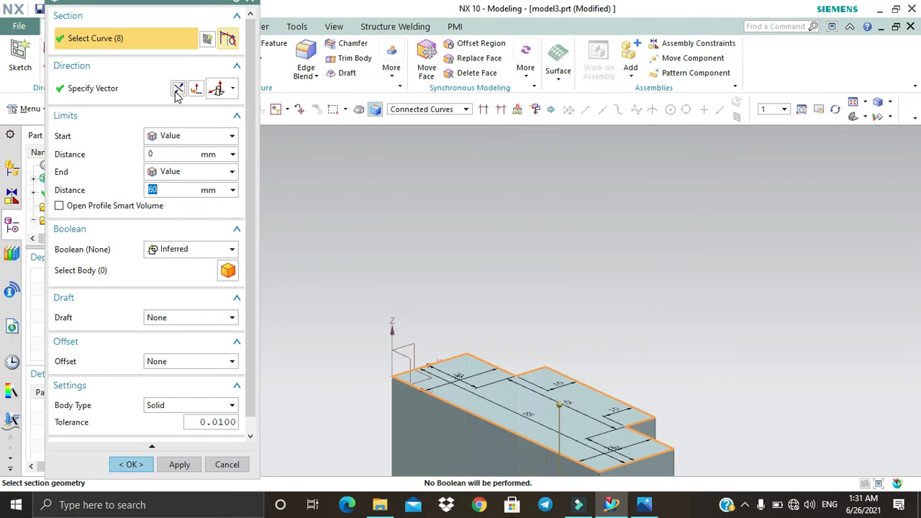
double_click(161, 191)
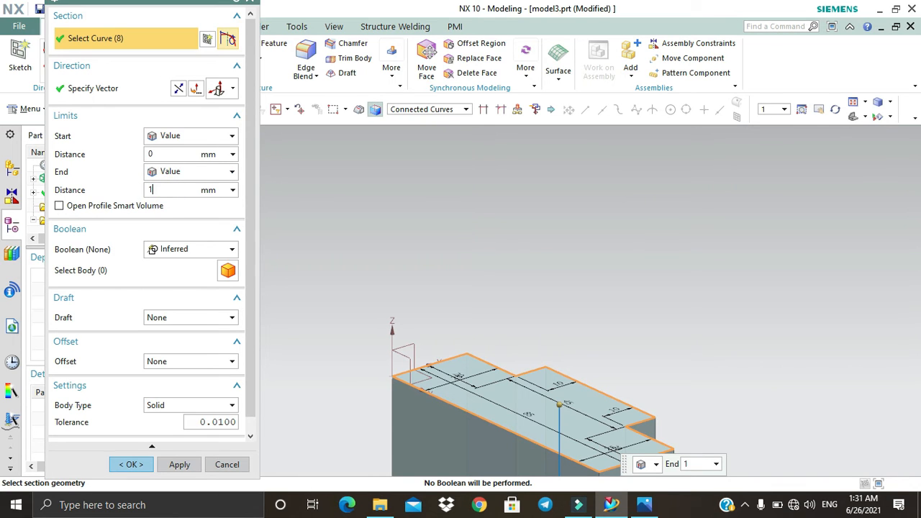
key(BackSpace)
key(Return)
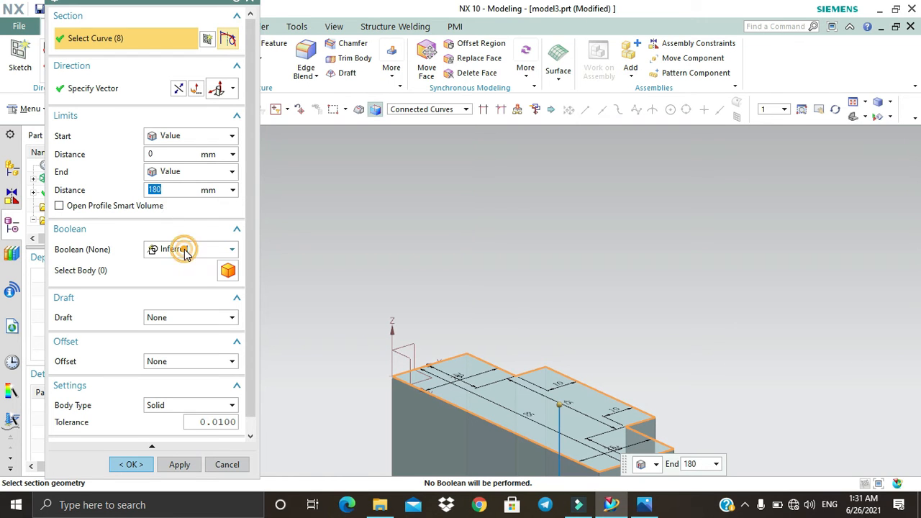
click(176, 248)
click(178, 265)
click(130, 467)
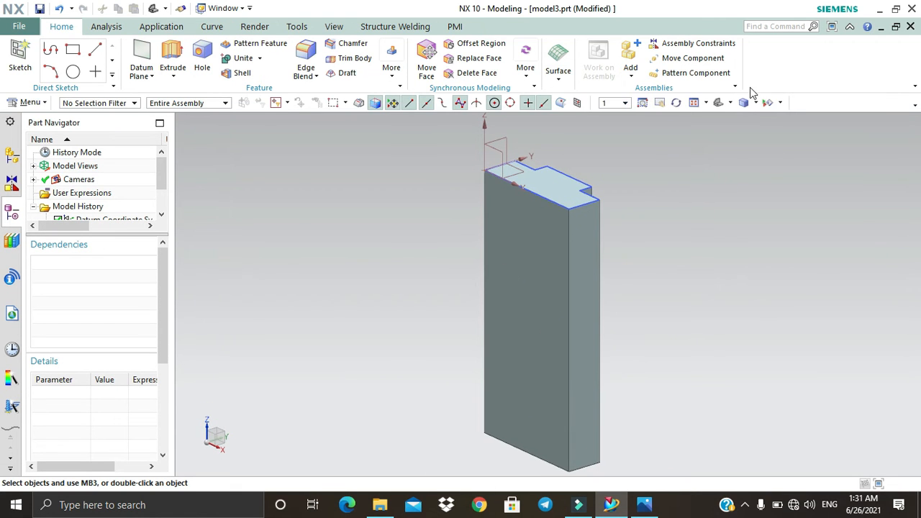
right_click(590, 182)
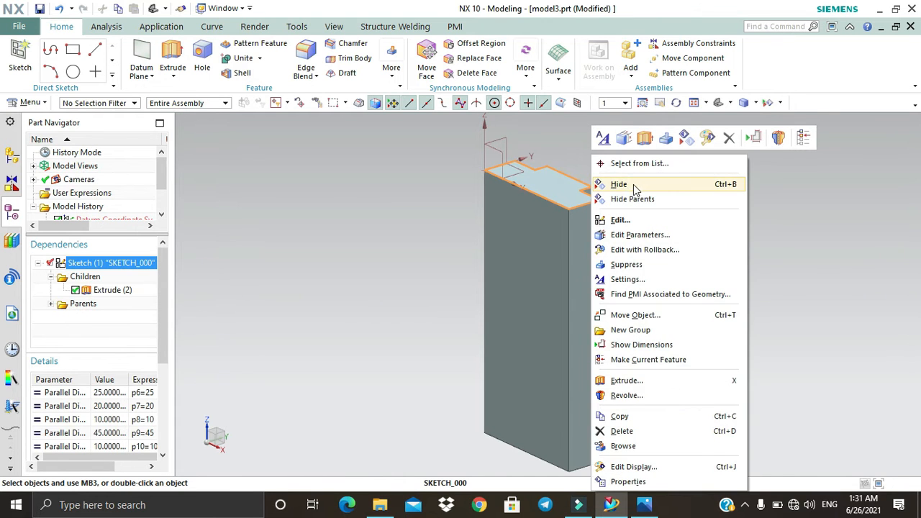
click(618, 184)
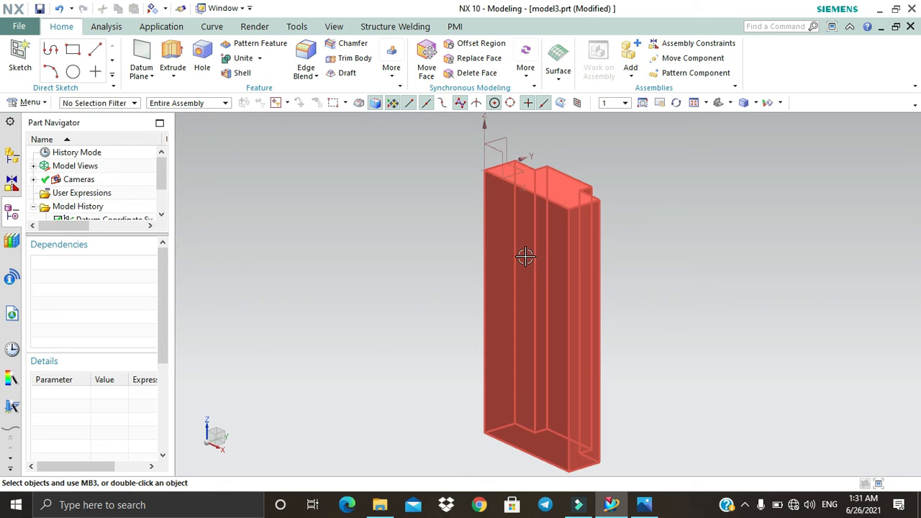
- Start a sketch on the block's wide front face and check the reference drawing in Photos for the circular recess dimensions
click(24, 65)
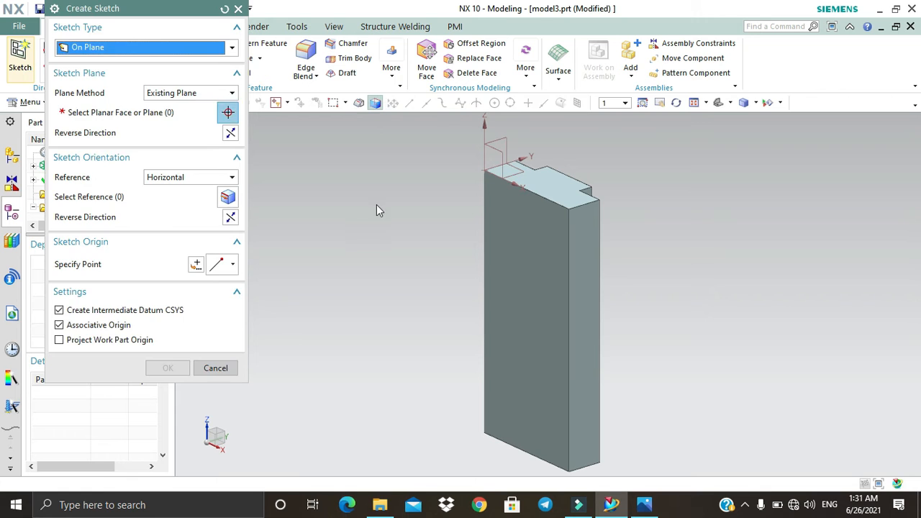
click(540, 248)
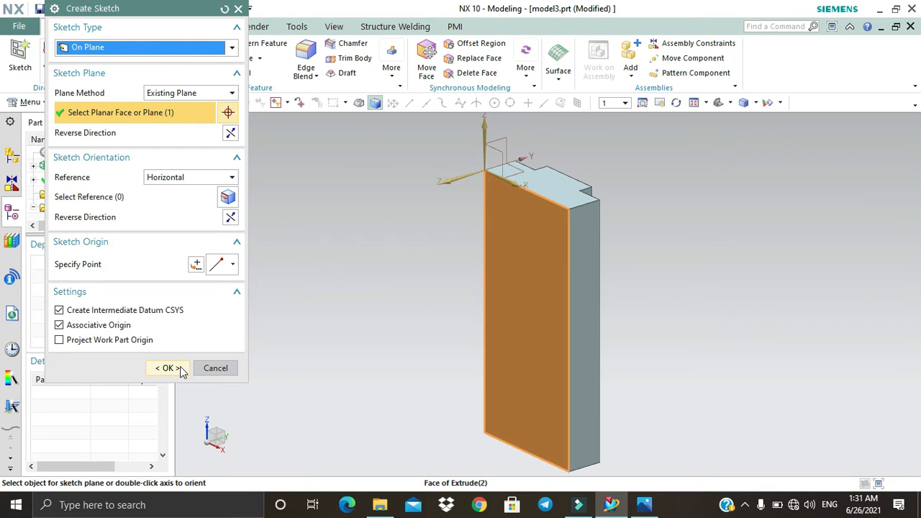
click(168, 368)
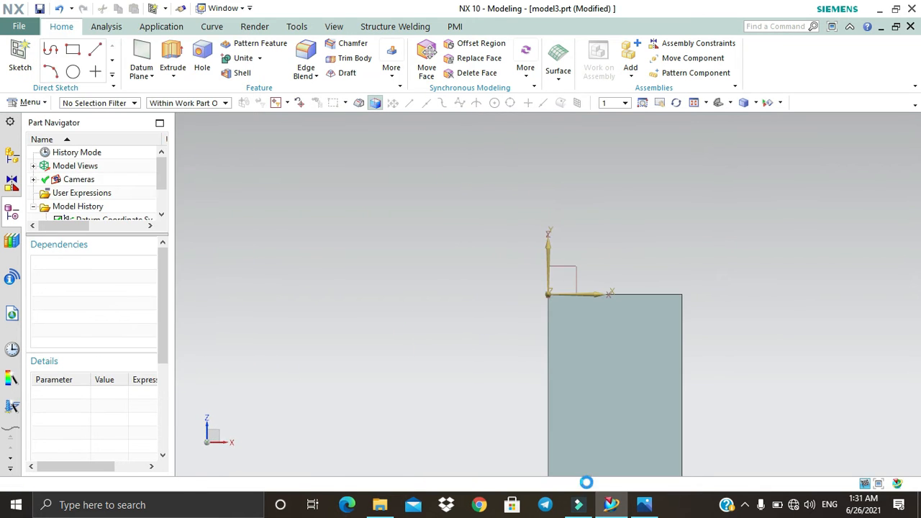
click(644, 505)
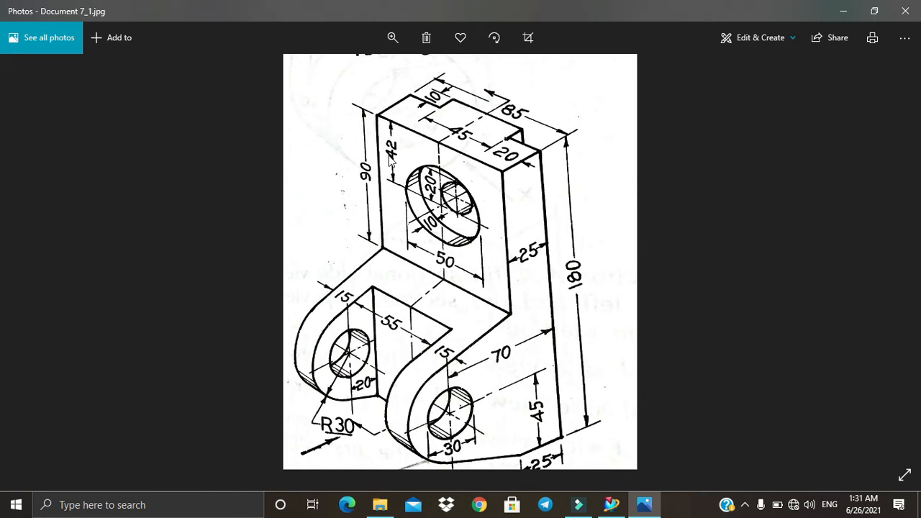
click(613, 504)
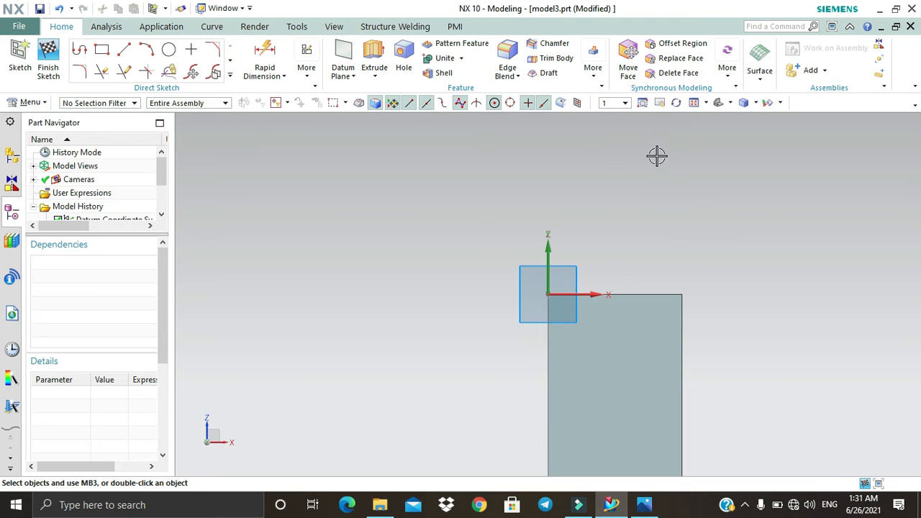
- Place a sketch point on the front face, about 40 mm from its left edge and 35 mm below its top edge
click(691, 105)
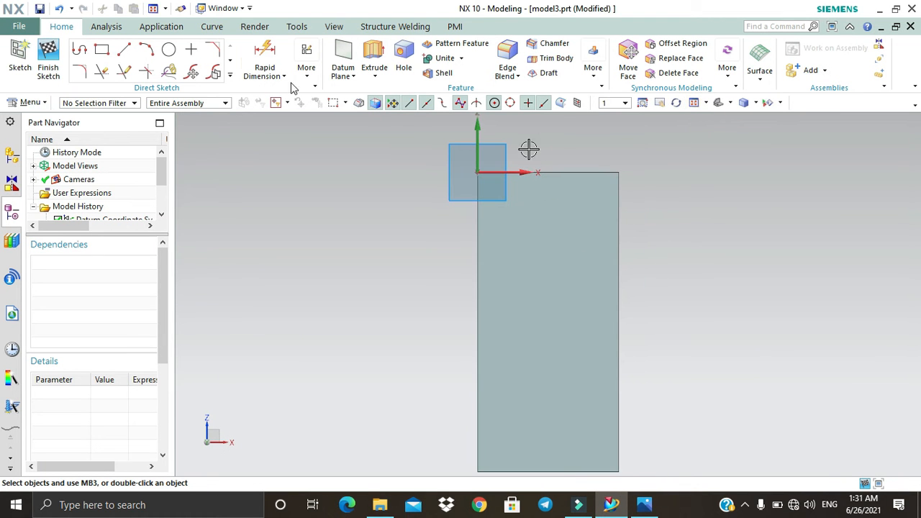
click(189, 52)
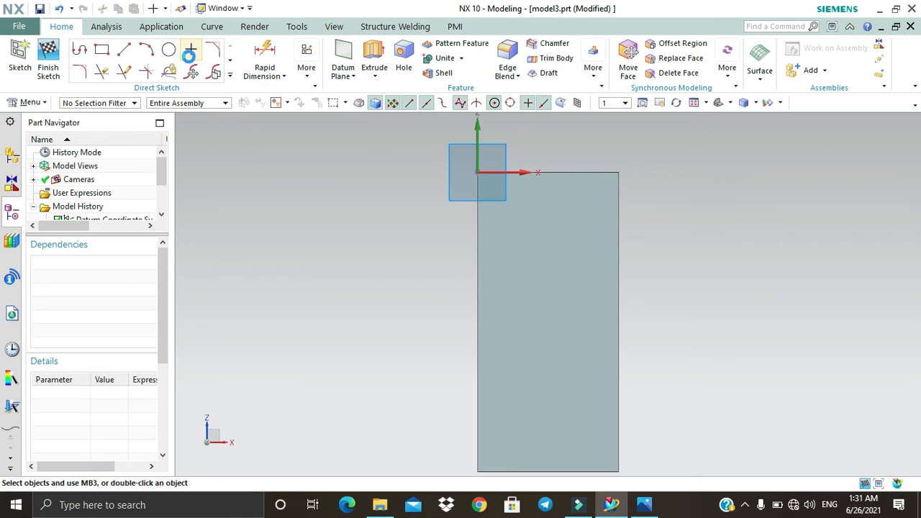
click(543, 231)
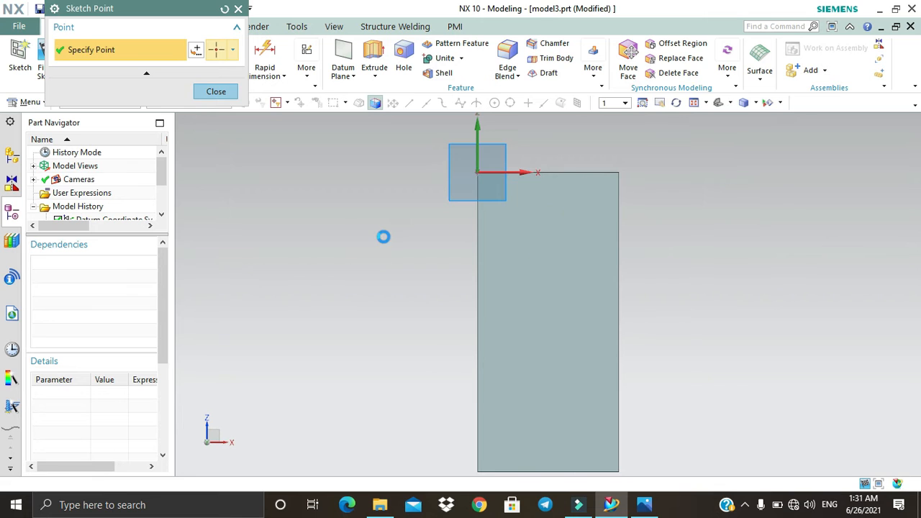
click(238, 10)
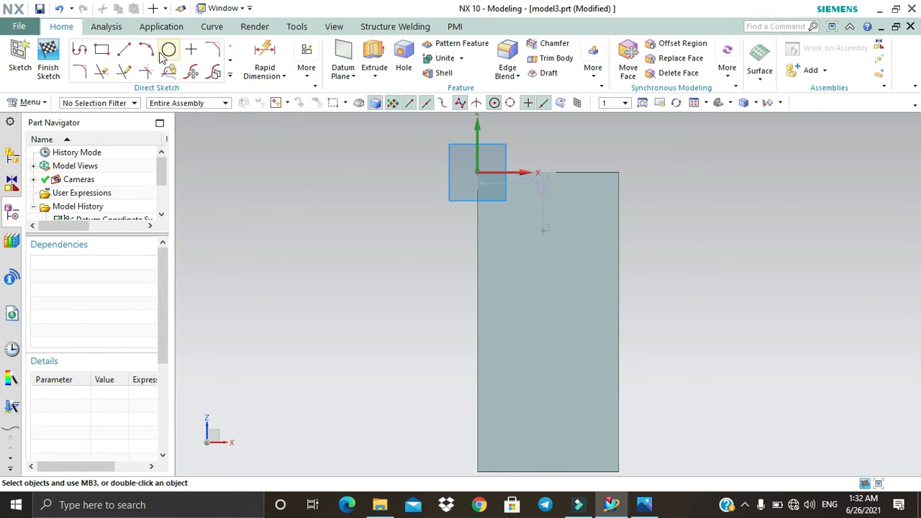
- Set the sketch point's distances to 42 mm below the top edge and 85/2 mm from the left edge
click(269, 59)
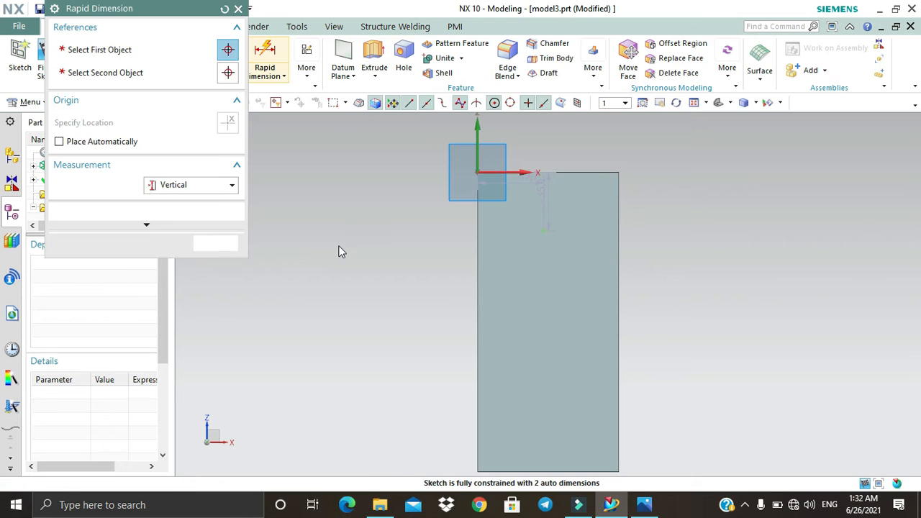
key(Escape)
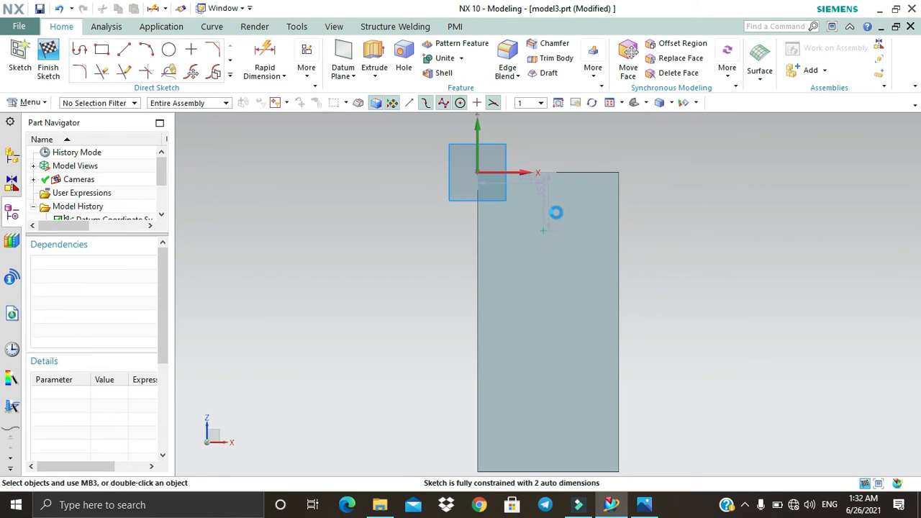
click(549, 207)
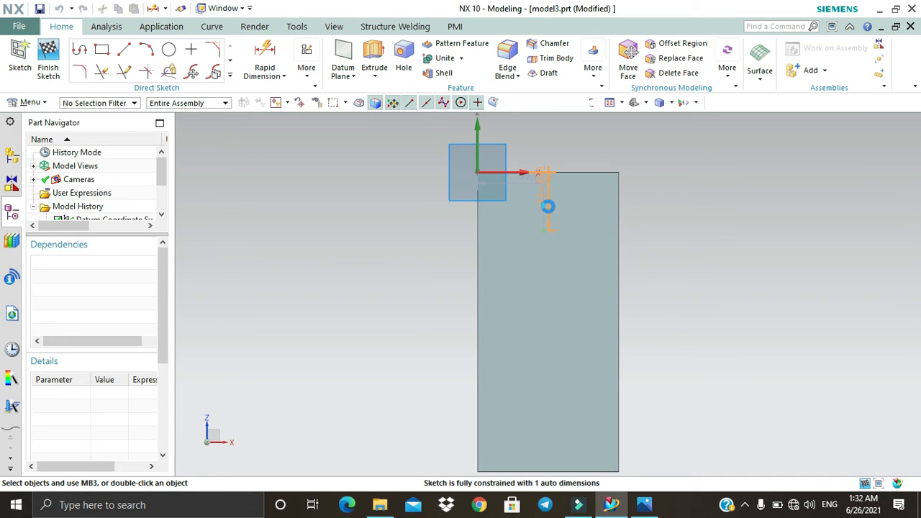
double_click(548, 207)
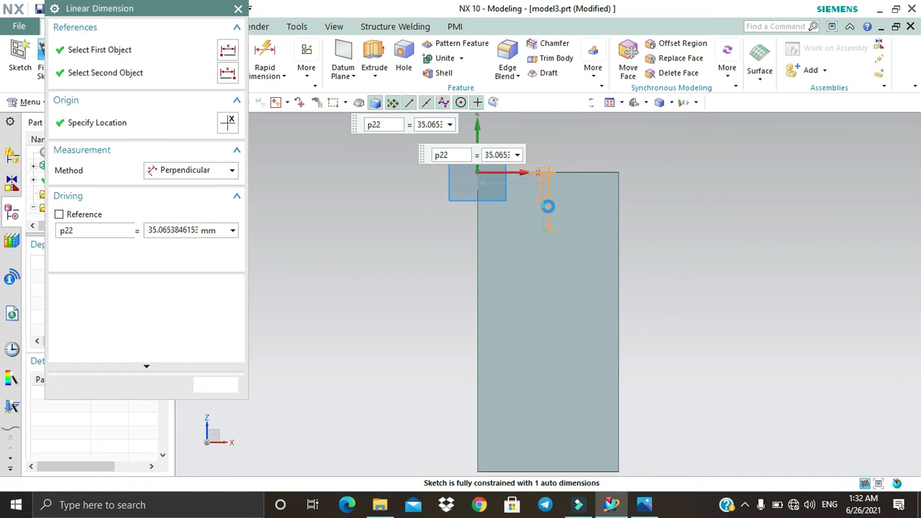
text(42)
key(Return)
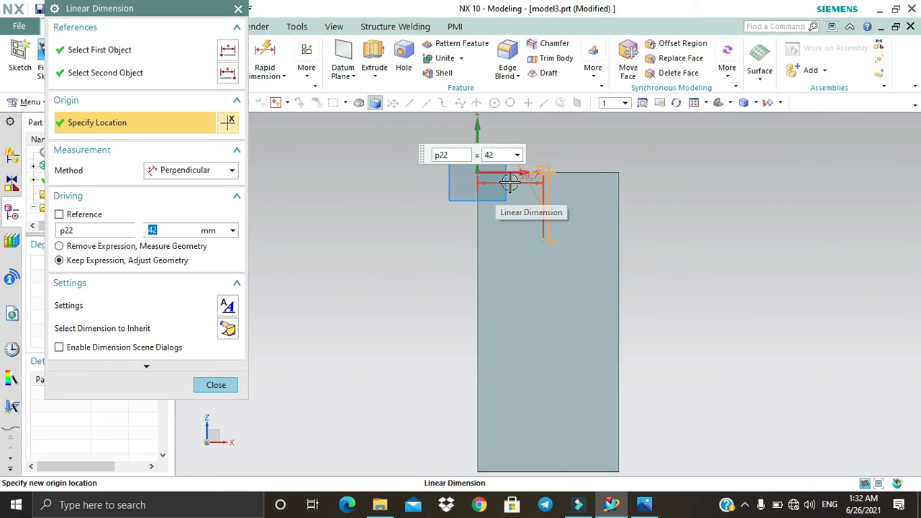
double_click(509, 182)
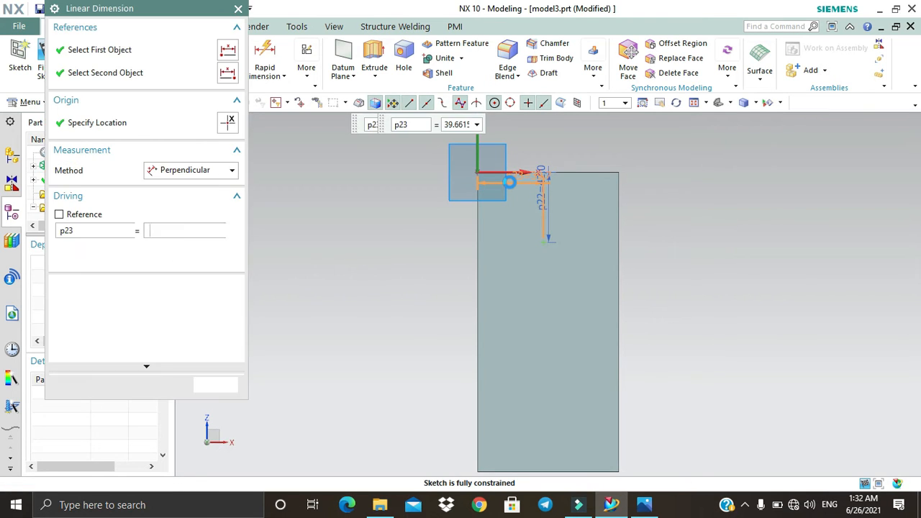
text(85/2)
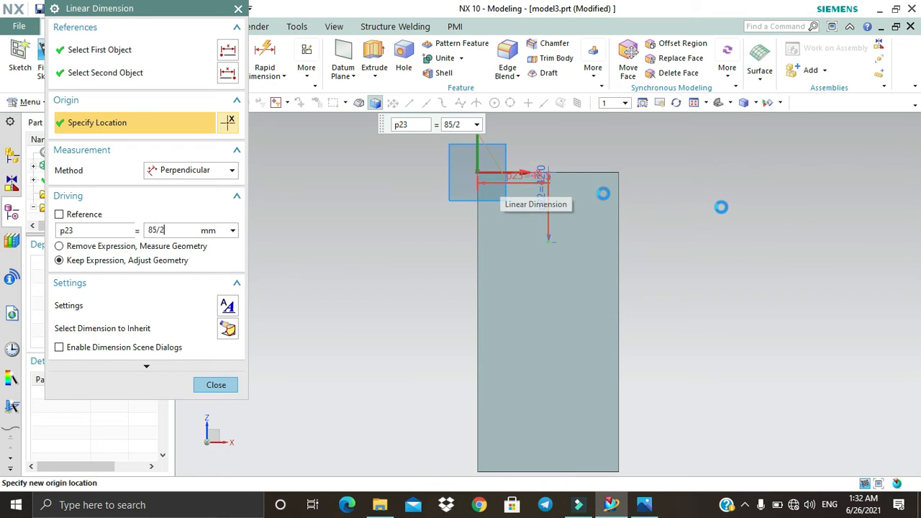
click(226, 386)
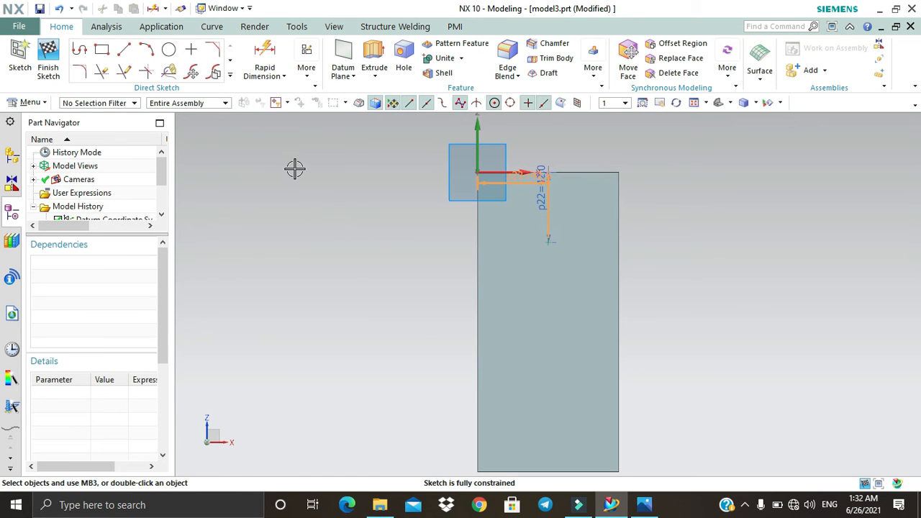
- Draw two concentric circles of 50 mm and 20 mm diameter centred on the sketch point and finish the sketch
click(168, 49)
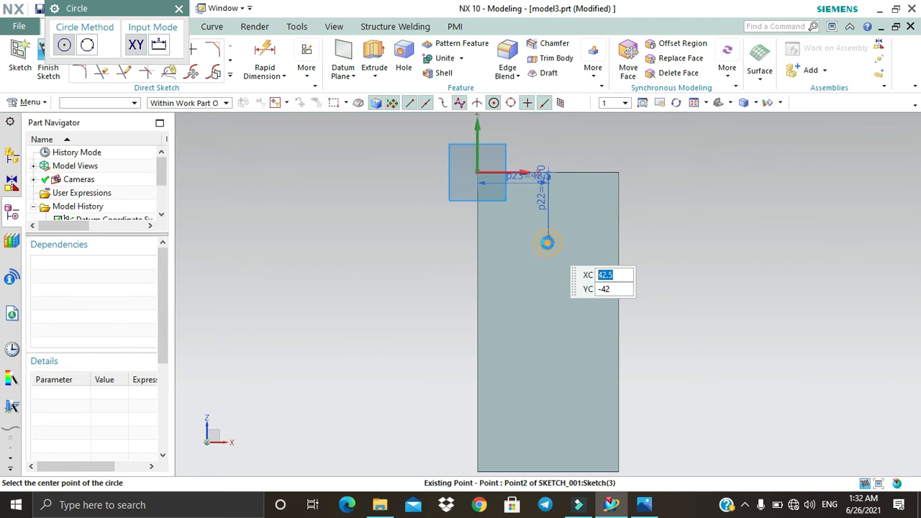
click(549, 241)
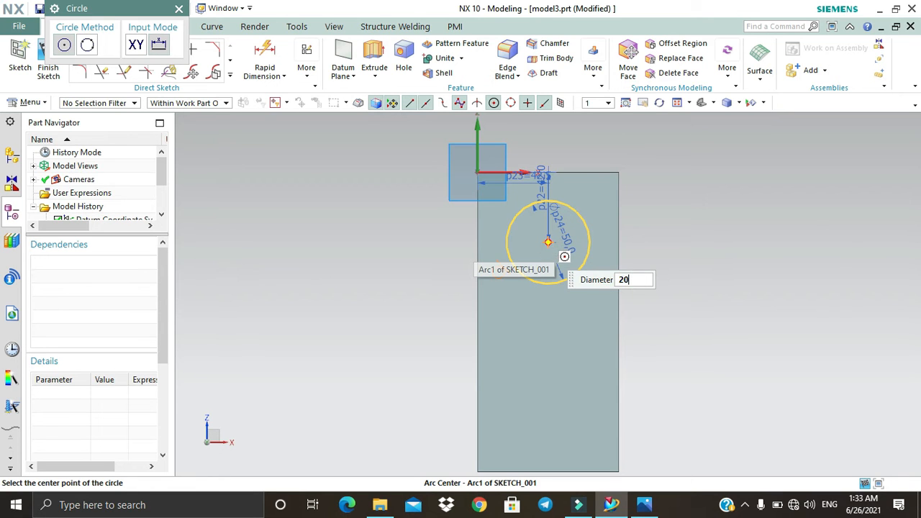
click(548, 245)
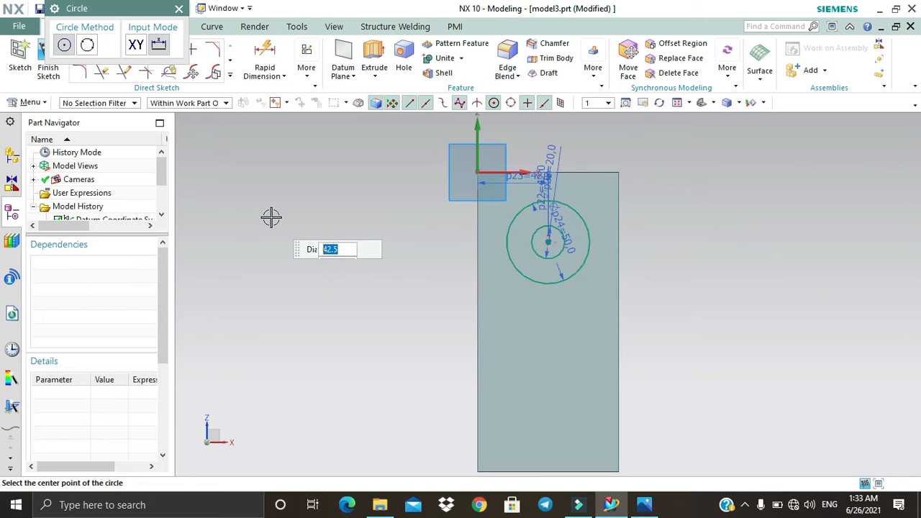
key(Escape)
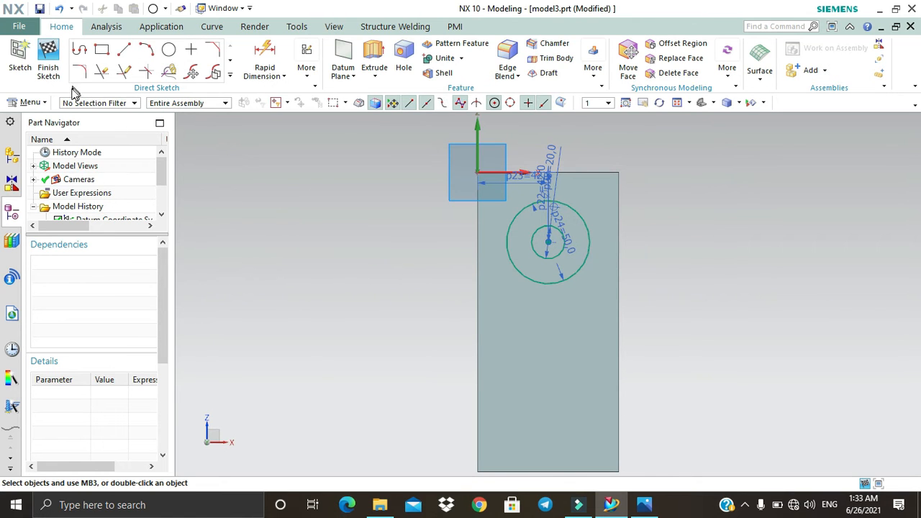
click(44, 68)
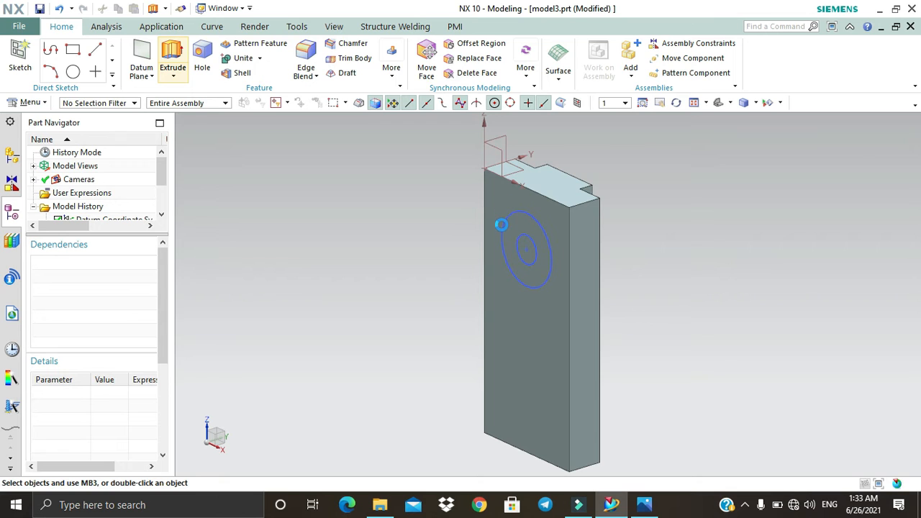
click(173, 57)
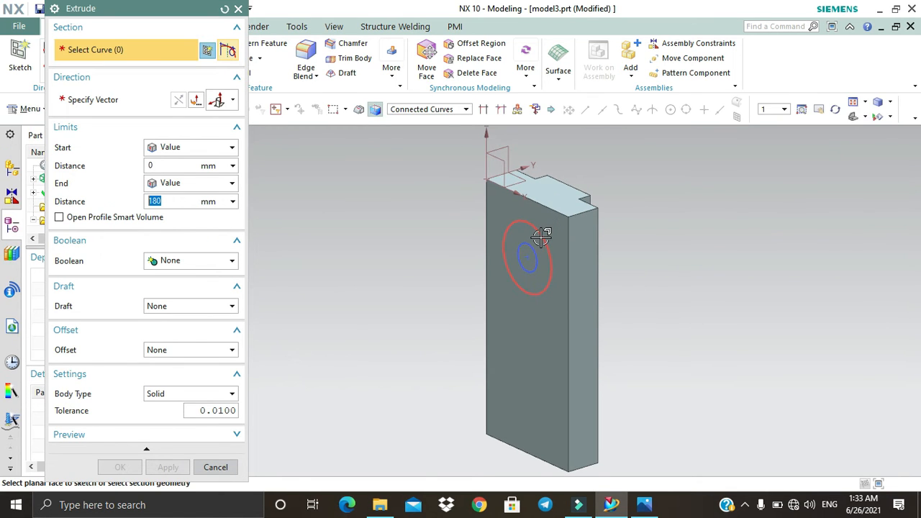
click(533, 247)
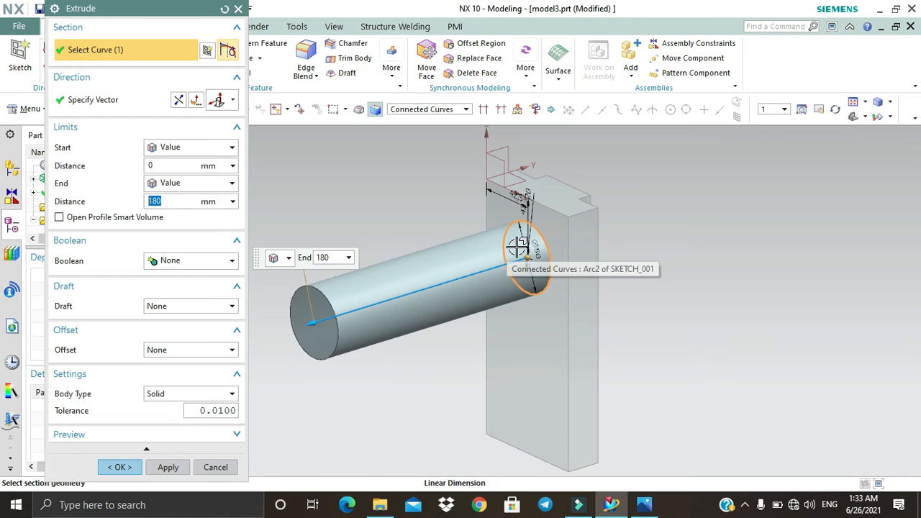
click(528, 257)
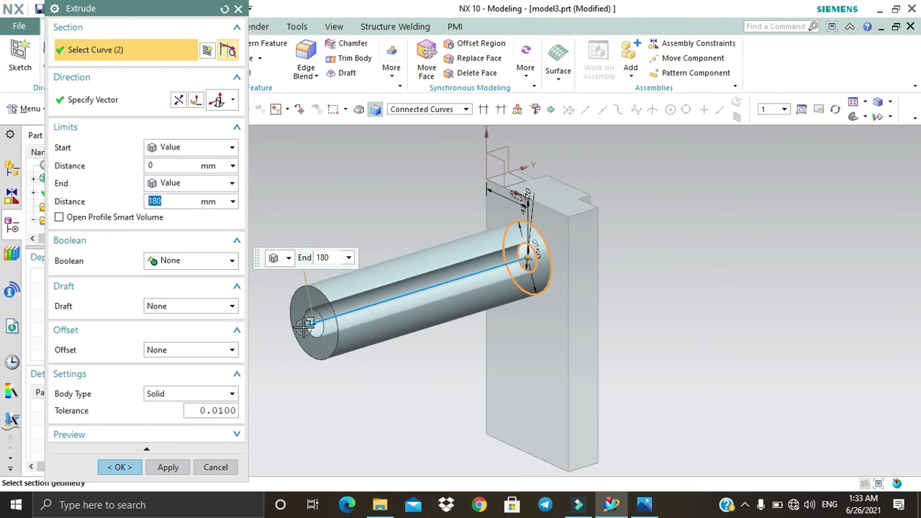
click(803, 111)
click(835, 111)
drag(734, 230, 755, 221)
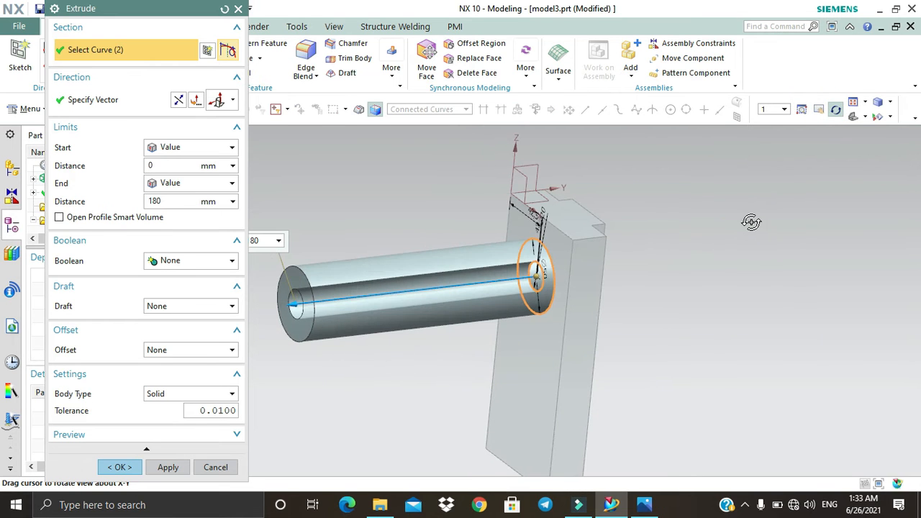
click(179, 100)
click(184, 204)
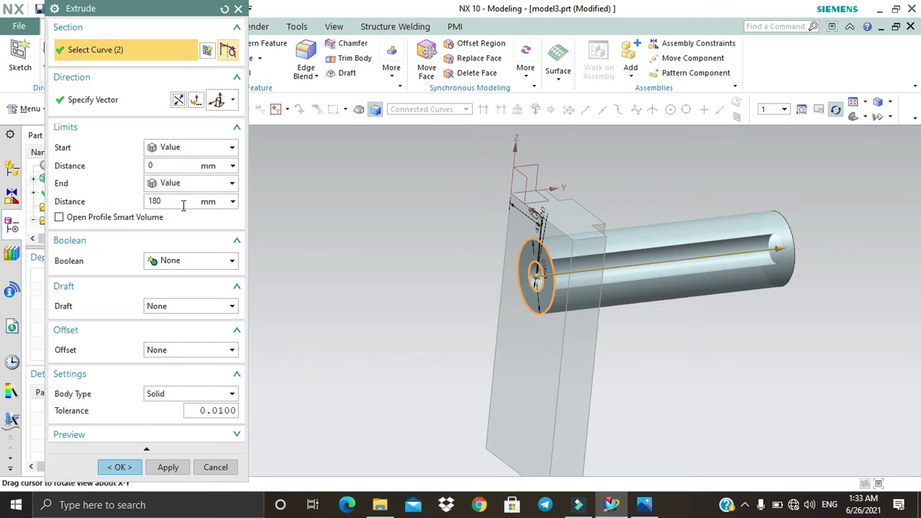
click(173, 262)
click(176, 301)
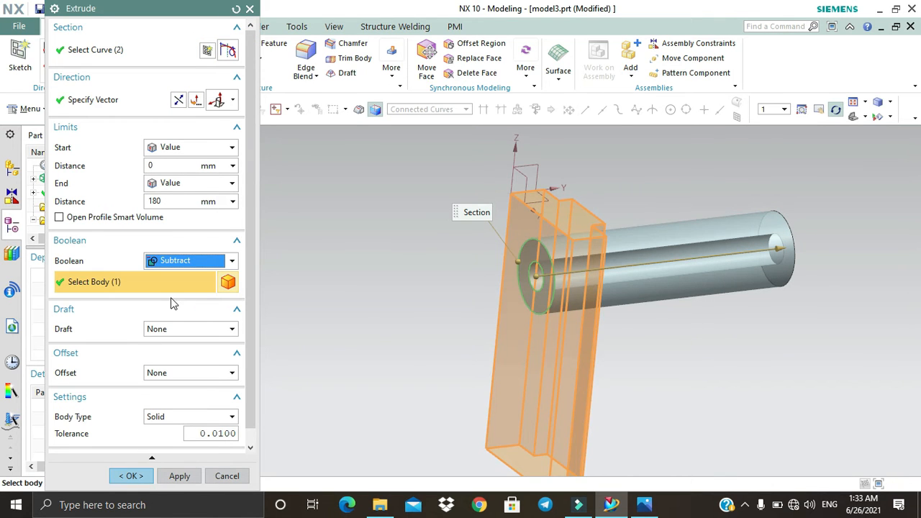
middle_click(781, 247)
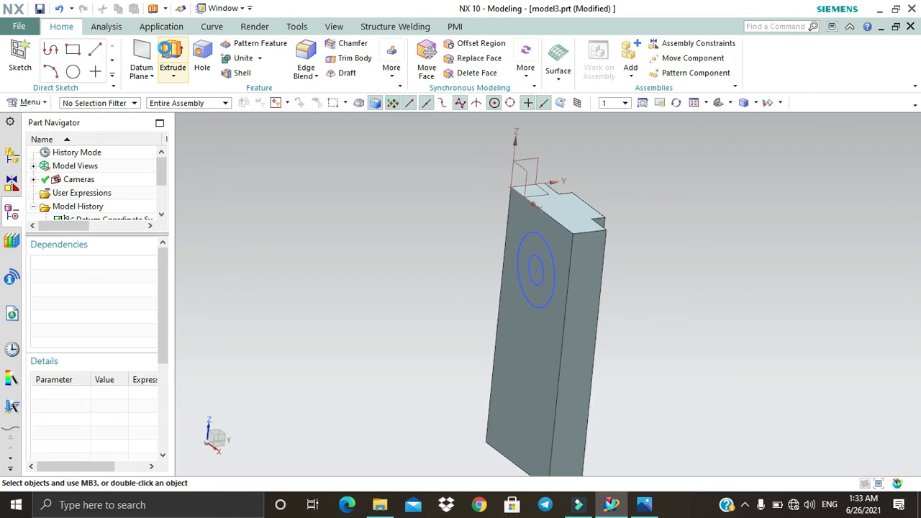
- Extrude the 50 mm circle 100 mm into the block with the direction reversed, subtracting it from the body
click(171, 58)
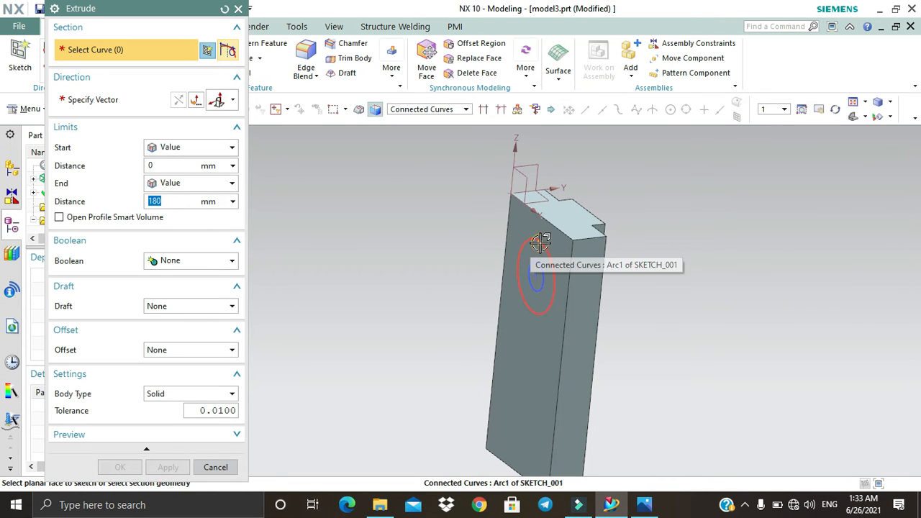
click(536, 243)
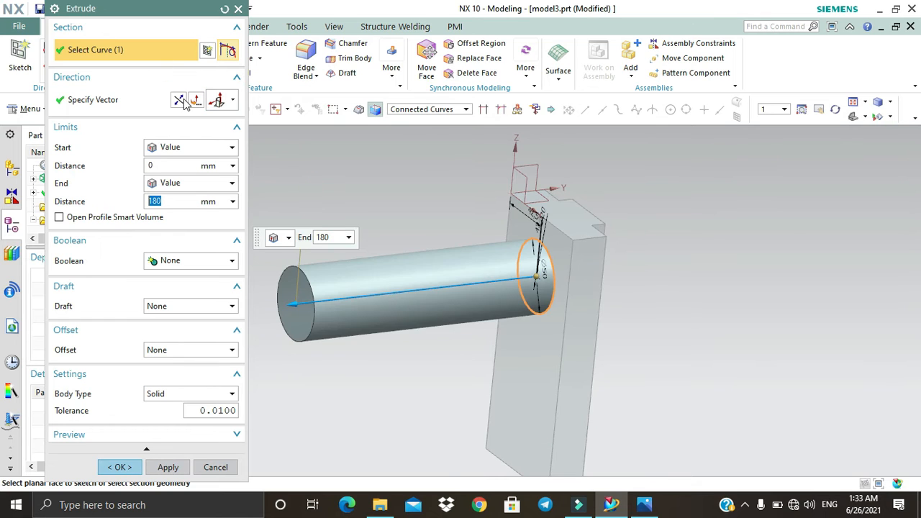
click(178, 99)
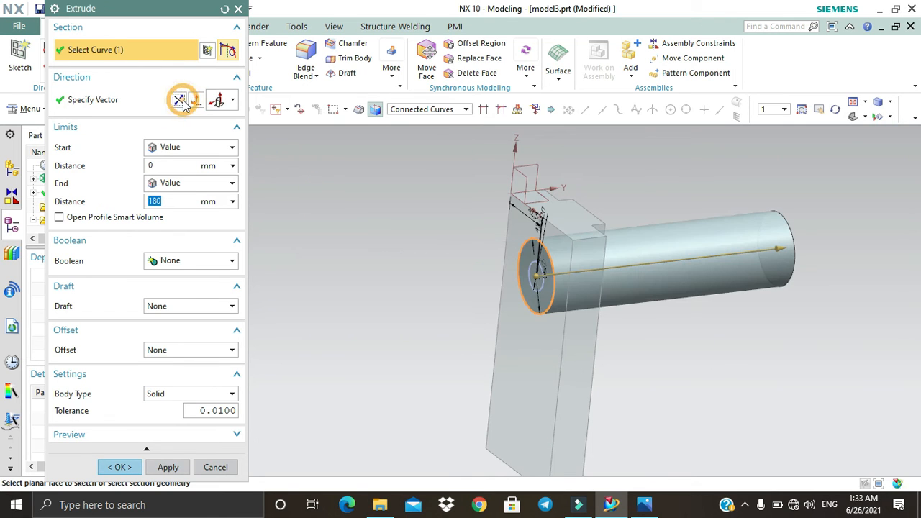
click(179, 262)
click(166, 302)
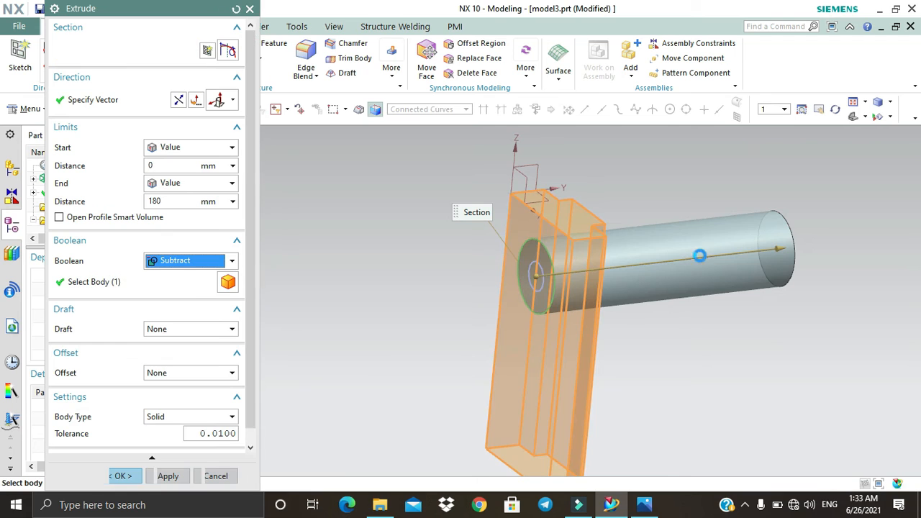
drag(706, 263, 673, 262)
click(171, 476)
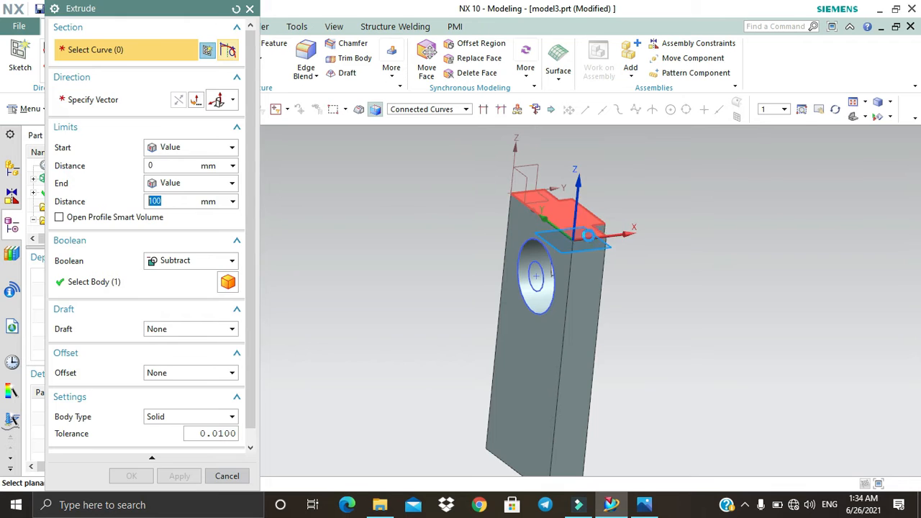
key(Escape)
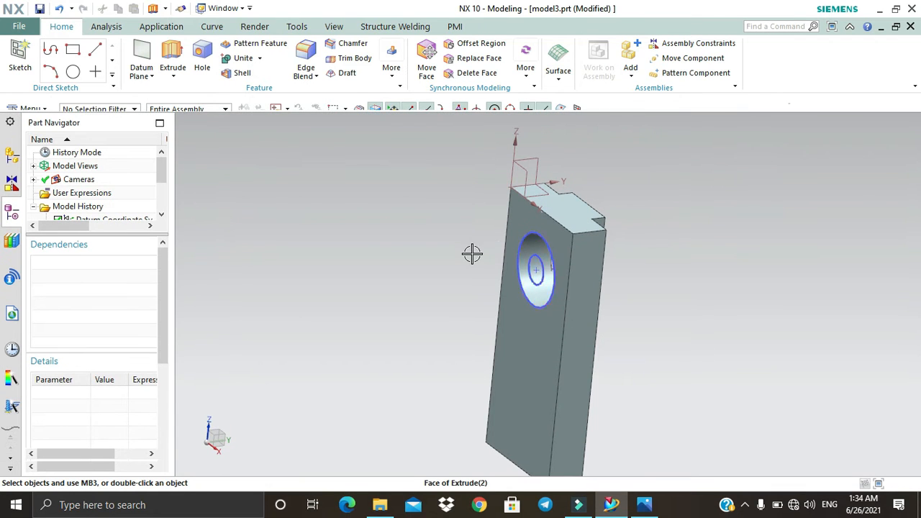
- Edit the 50 mm circle's cut extrude and set its end distance to 10 mm
drag(161, 178, 164, 224)
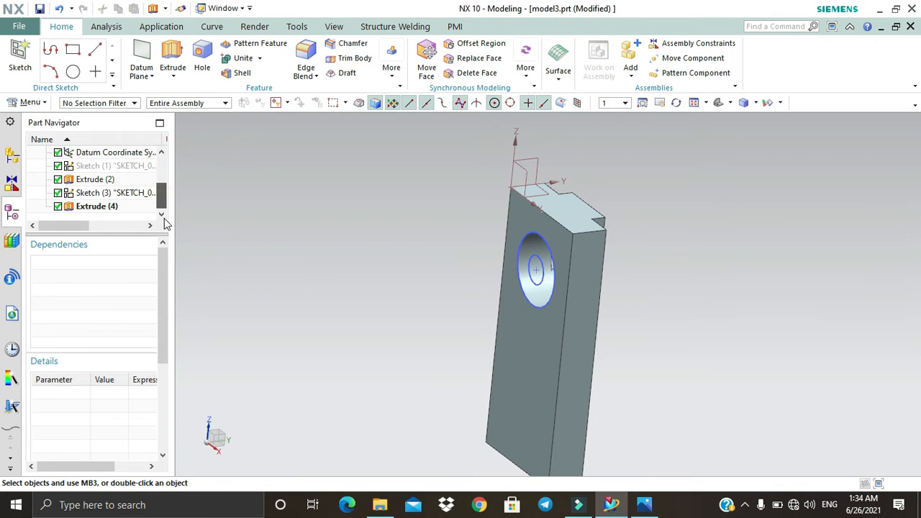
double_click(93, 207)
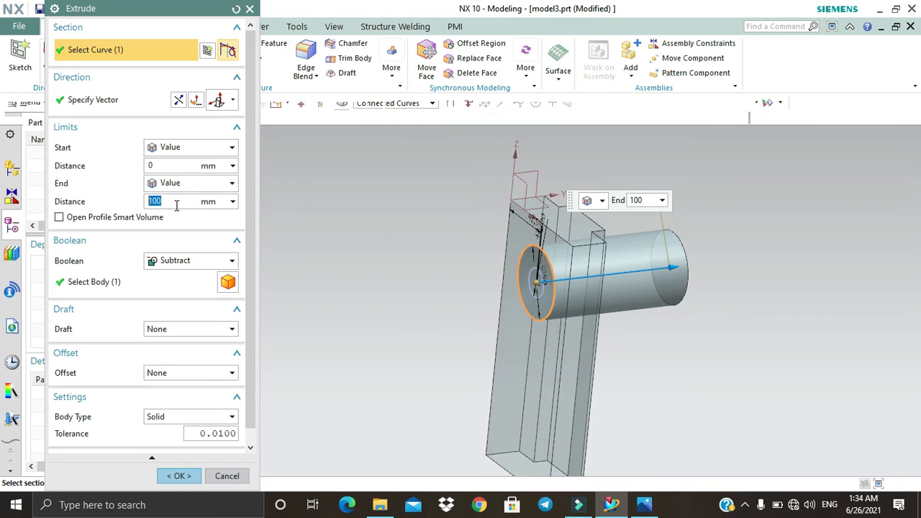
text(10)
key(Return)
click(180, 475)
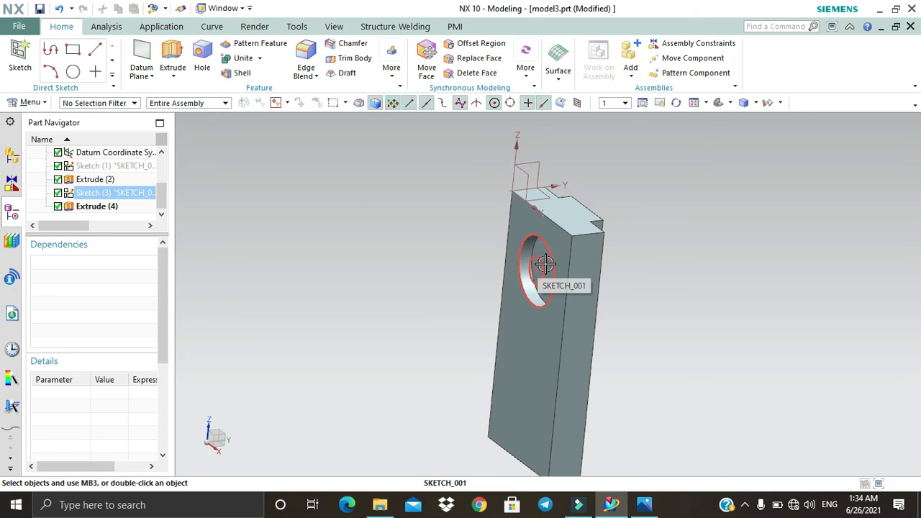
- Extrude the 20 mm circle in the reversed direction from 10 mm to 75 mm, subtracting it from the block
click(171, 49)
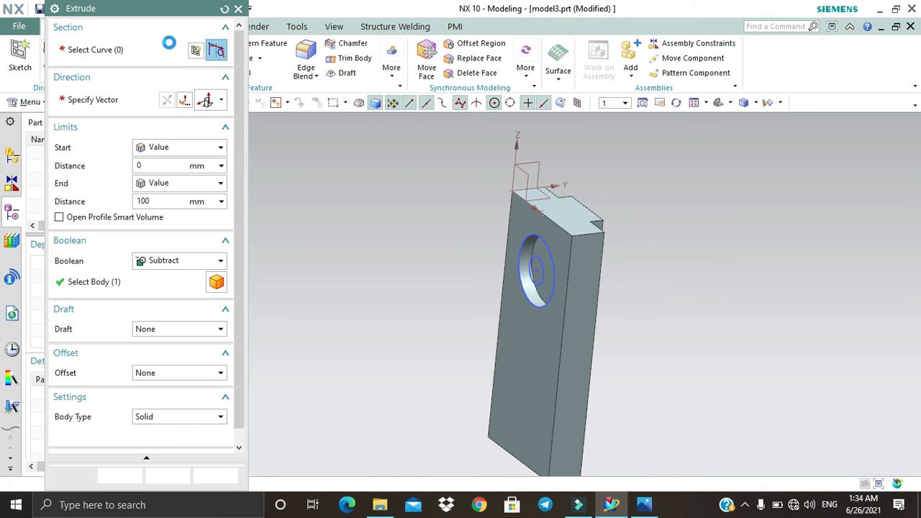
click(536, 264)
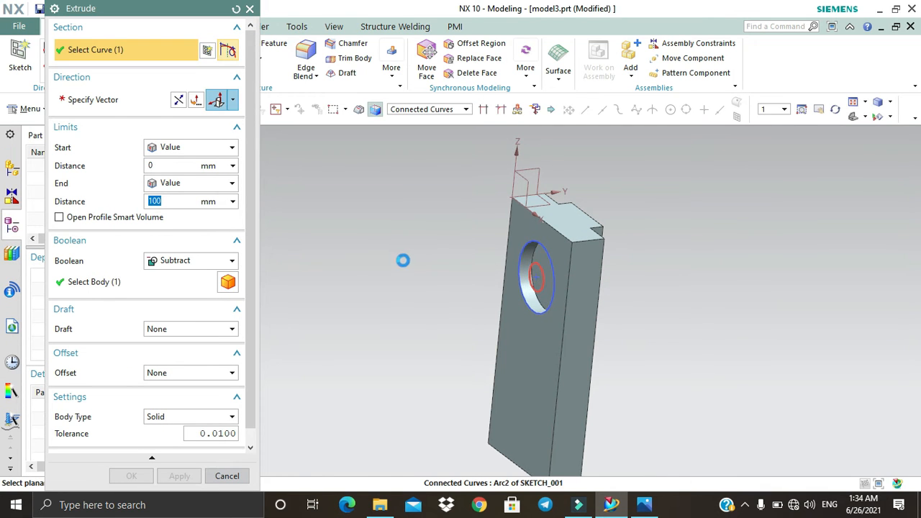
click(179, 101)
click(162, 165)
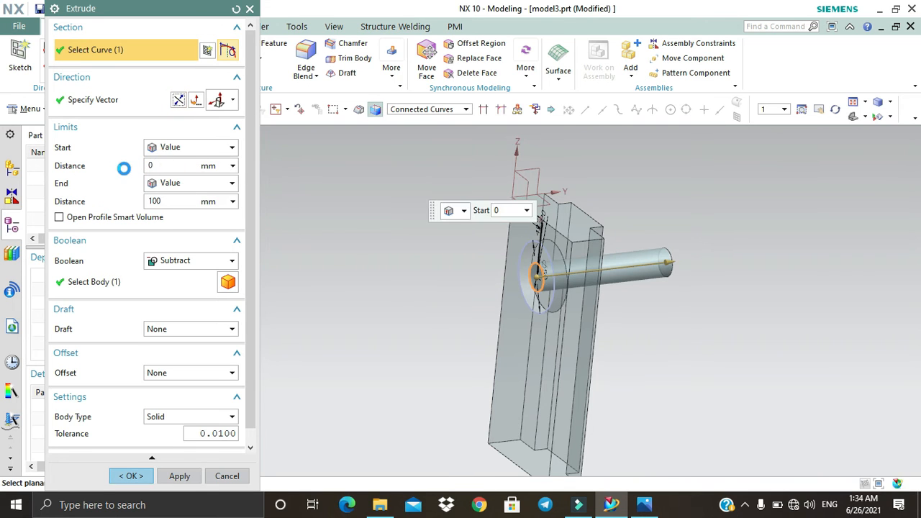
text(10)
key(Return)
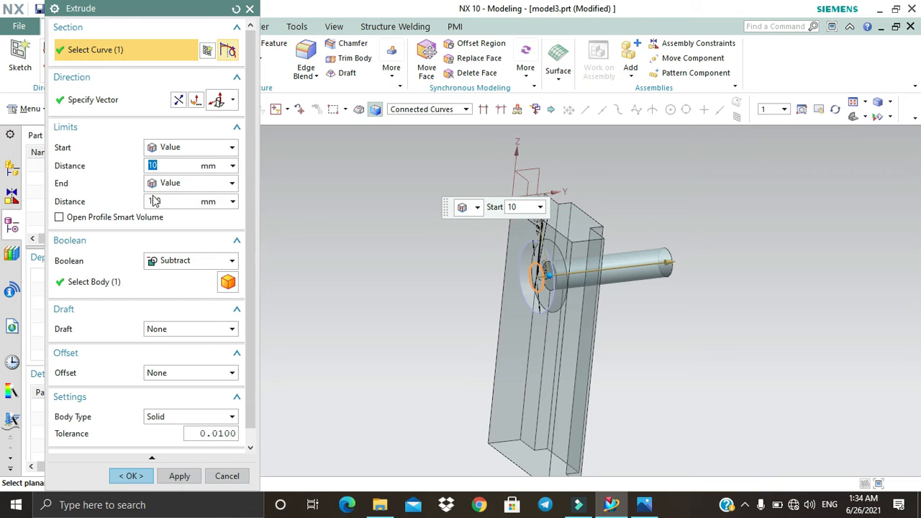
click(172, 202)
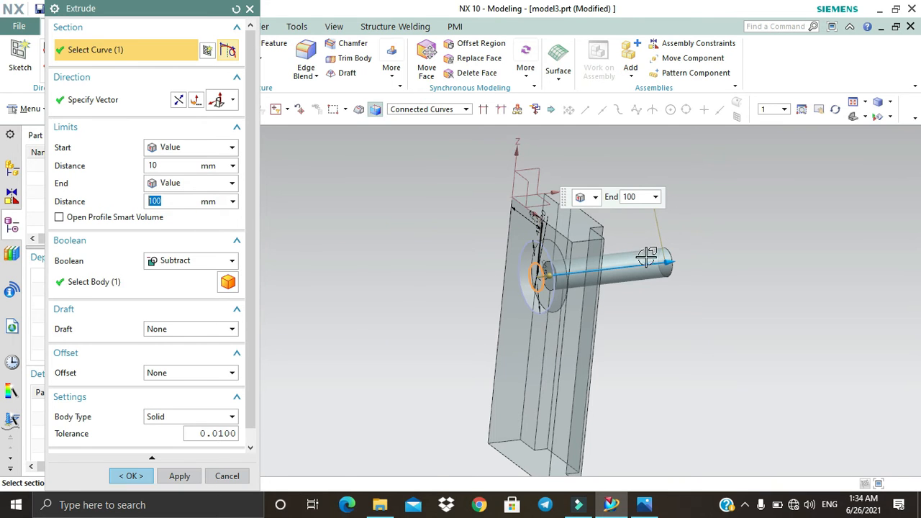
text(75)
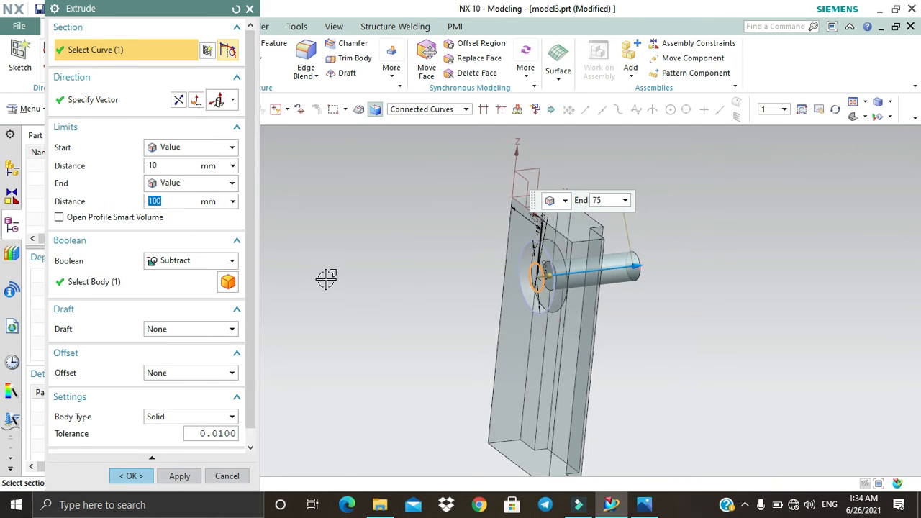
click(133, 477)
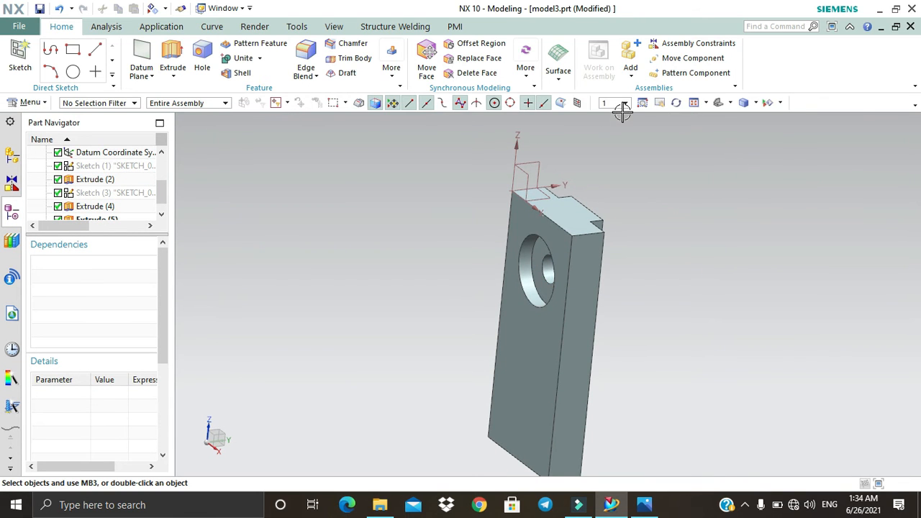
- Inspect the block's cuts from the side and check the lower lug dimensions in the reference drawing in Photos
click(676, 103)
drag(674, 283, 579, 212)
drag(679, 226, 646, 223)
key(Escape)
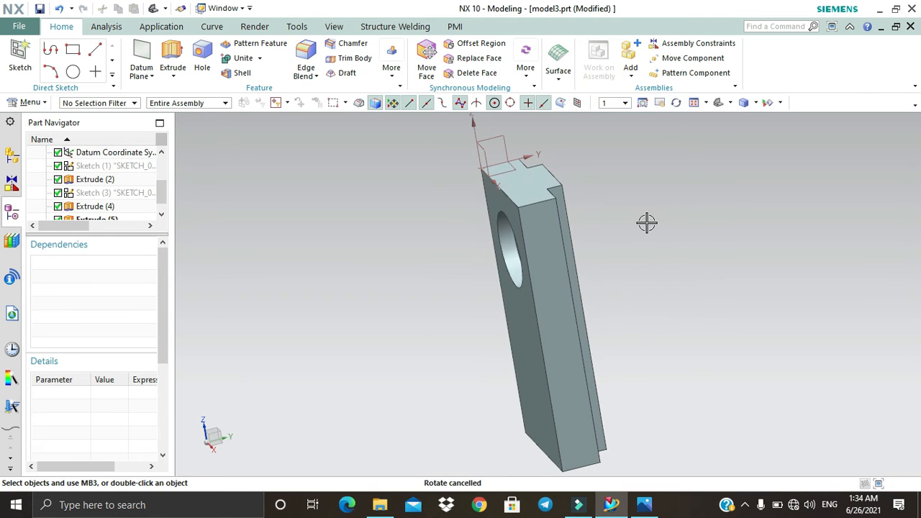
click(642, 506)
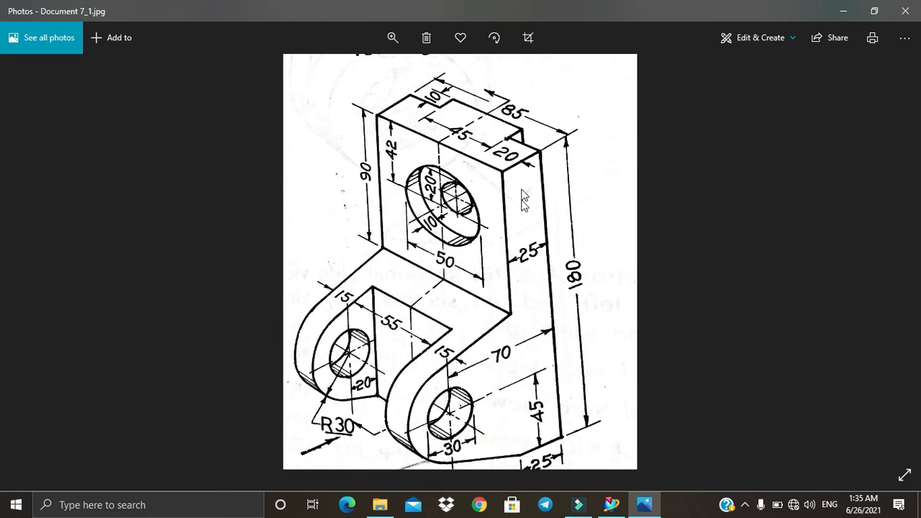
mouse_move(619, 509)
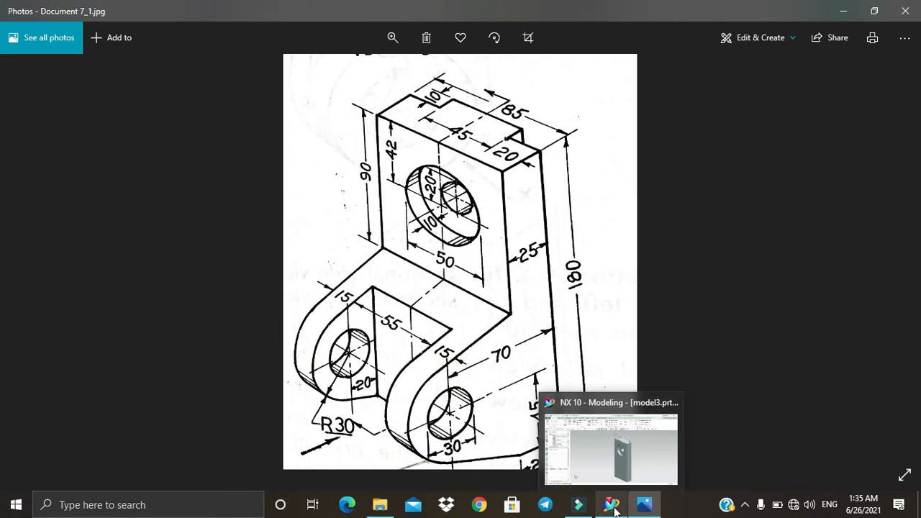
click(594, 472)
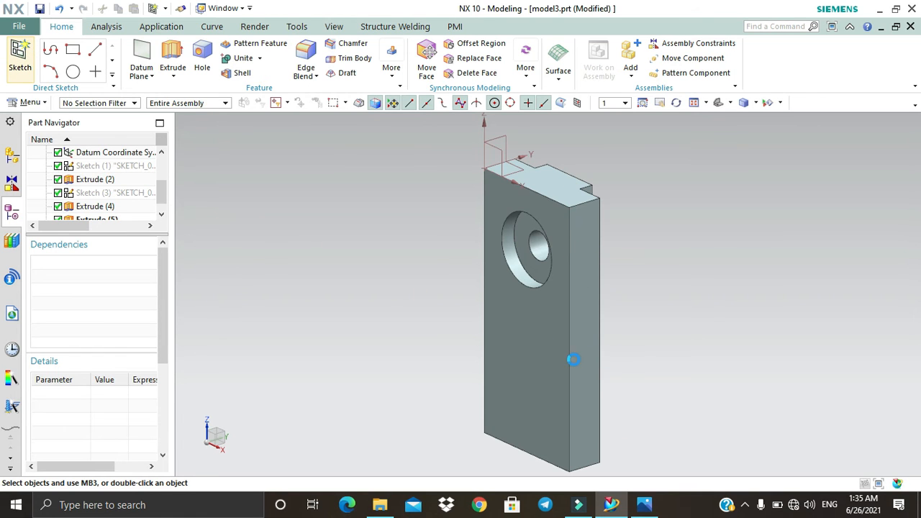
- Start a sketch on the block's narrow side face and place a point about 52 mm in front and 149 mm below the top
click(585, 229)
click(167, 368)
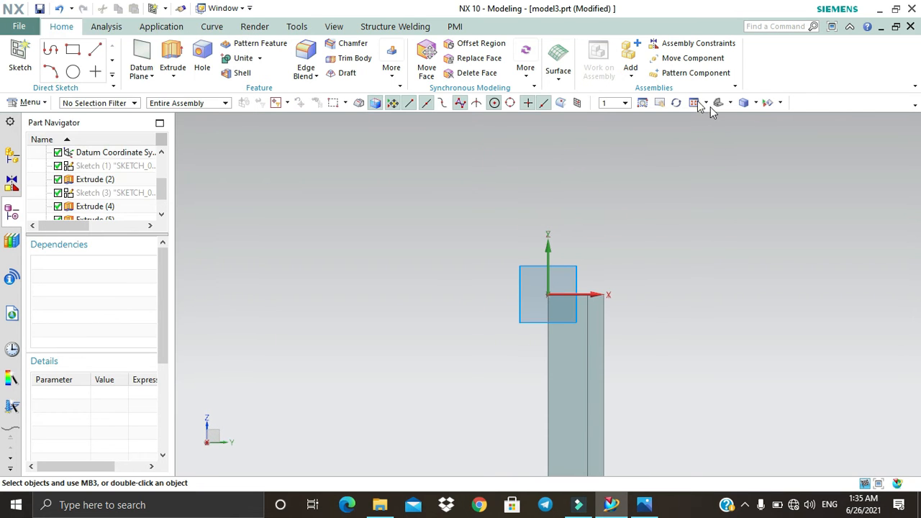
click(692, 102)
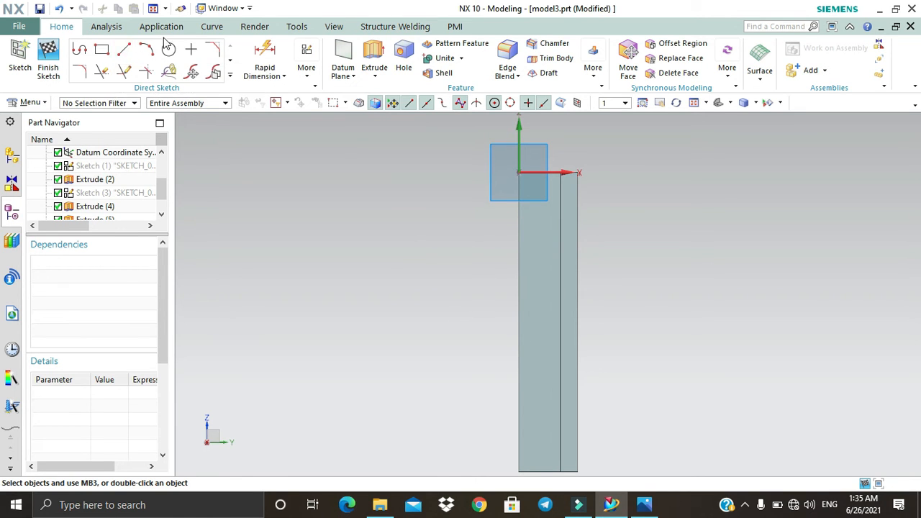
click(191, 49)
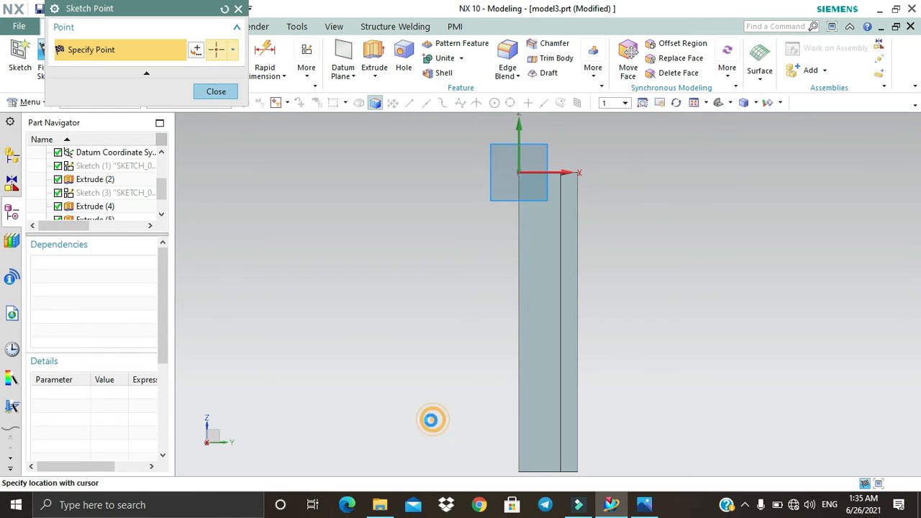
click(433, 420)
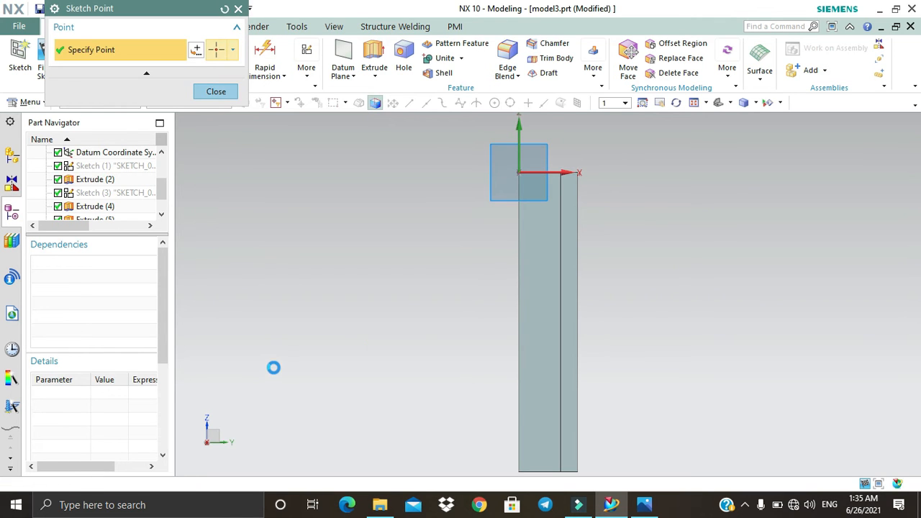
click(238, 8)
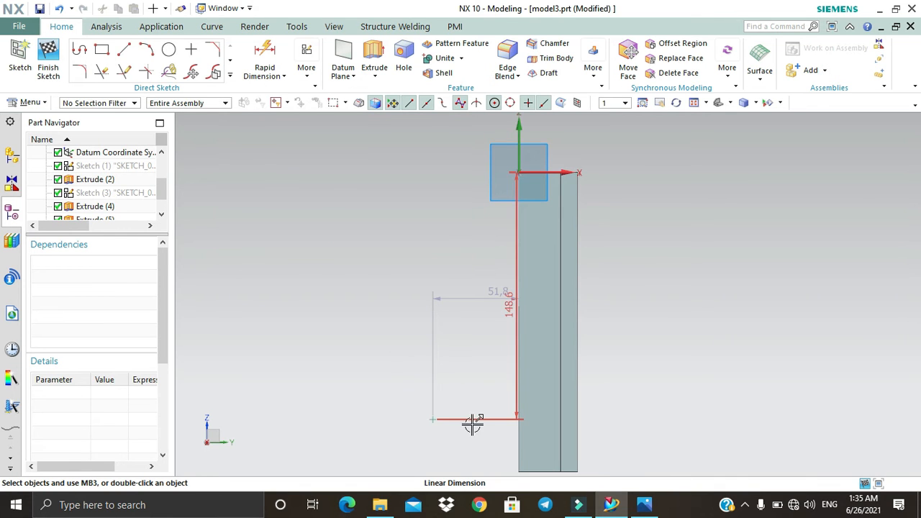
- Reposition the point's horizontal dimension higher up and its vertical dimension to the far side of the block
drag(456, 298, 437, 254)
mouse_move(508, 346)
mouse_down()
mouse_move(400, 330)
mouse_move(524, 339)
mouse_move(590, 332)
mouse_up()
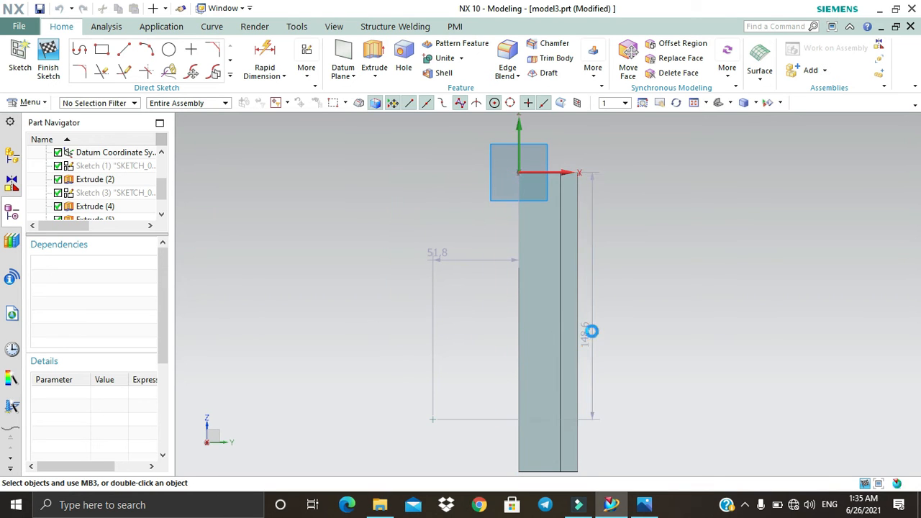
click(666, 103)
drag(671, 231, 673, 162)
key(Escape)
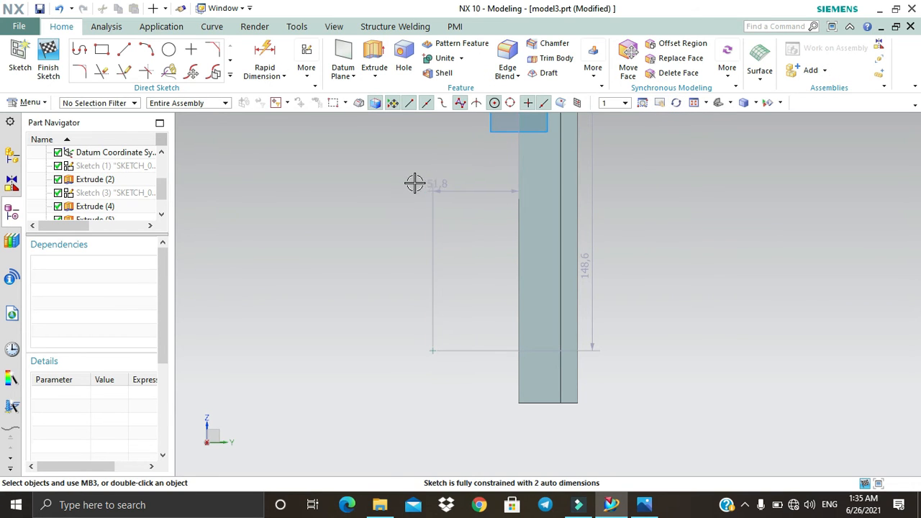
click(570, 221)
- Dimension the sketch point 70 mm horizontally from the block's vertical step edge, using the Inferred measurement method
click(267, 60)
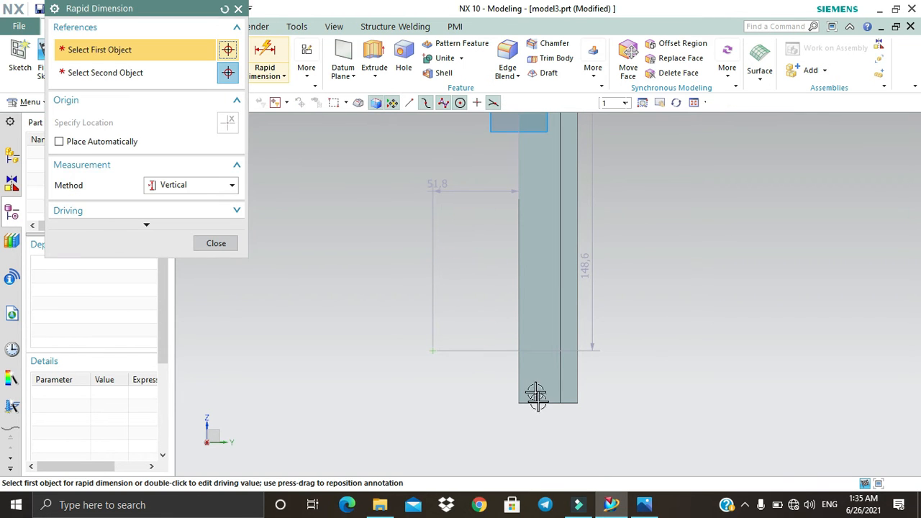
click(431, 351)
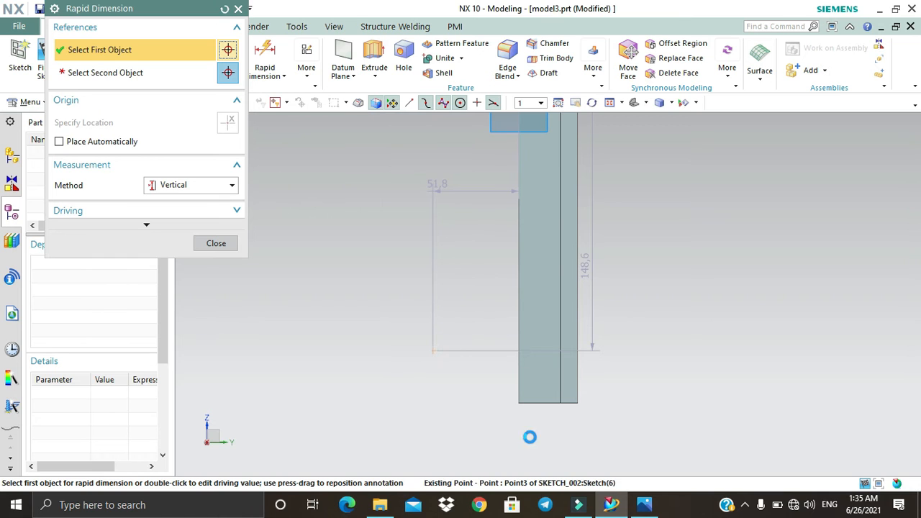
click(561, 404)
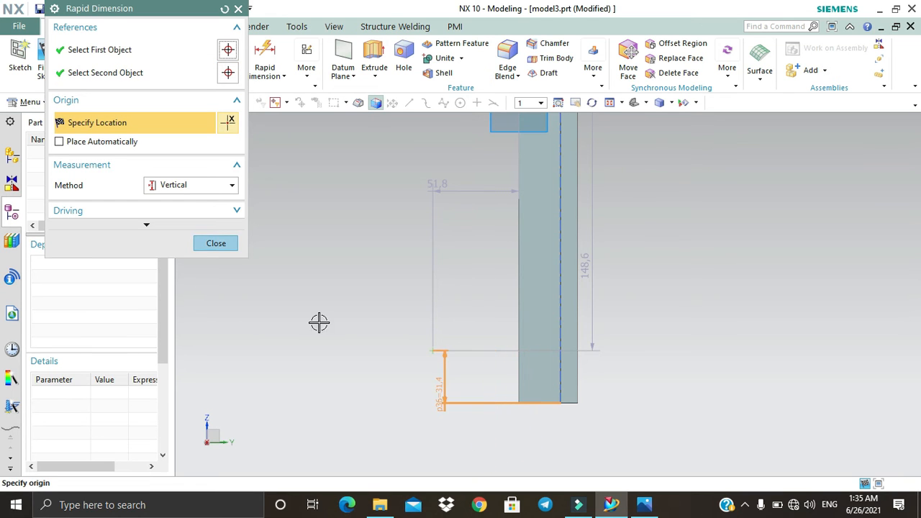
click(180, 186)
click(173, 200)
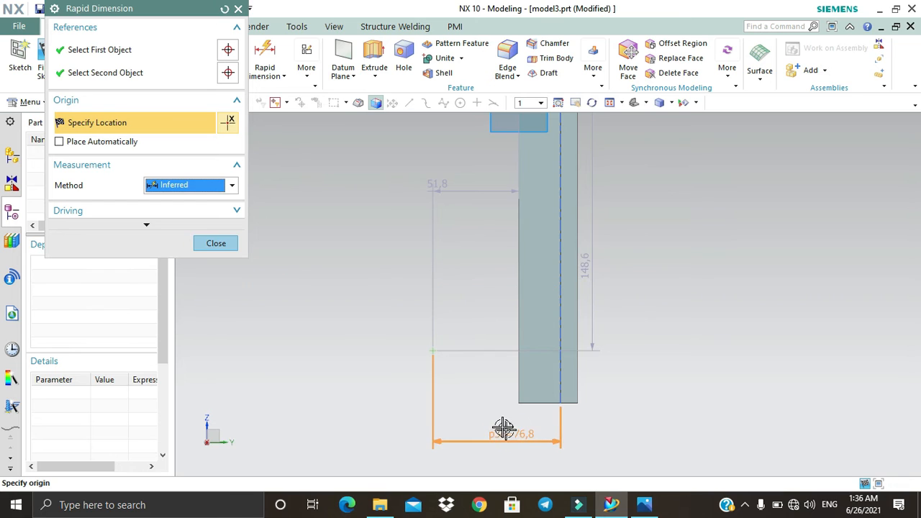
click(501, 427)
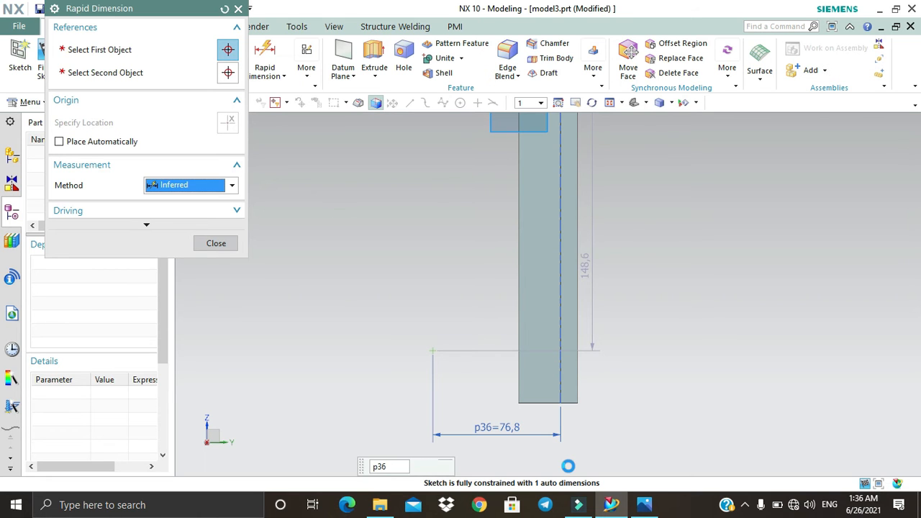
text(70)
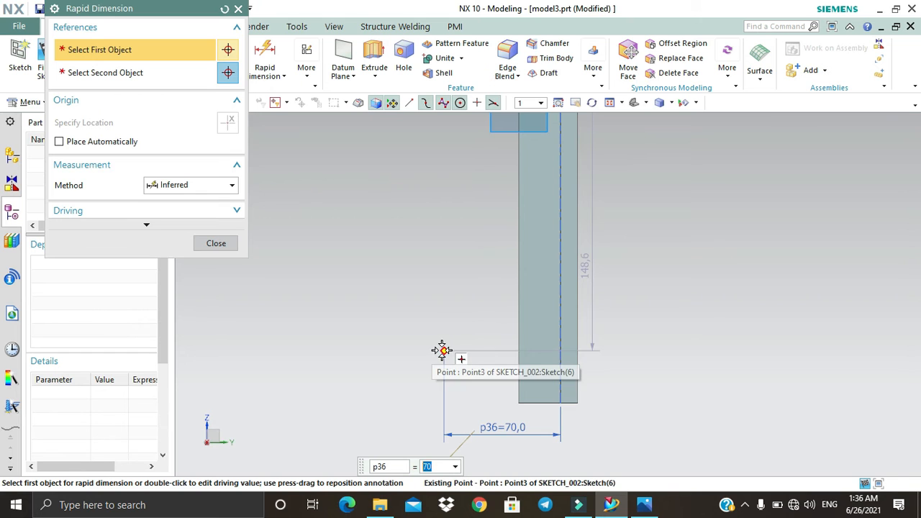
- Dimension the sketch point 45 mm vertically above the block's bottom edge
click(442, 350)
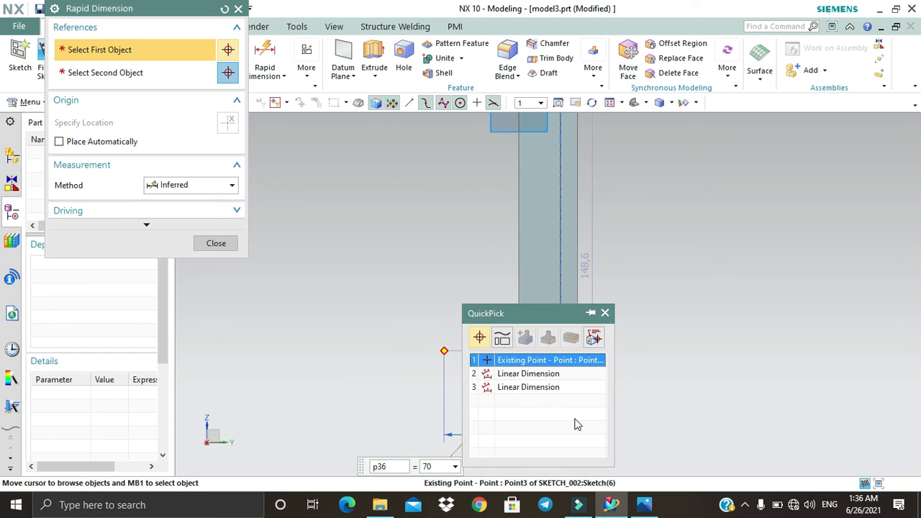
click(530, 359)
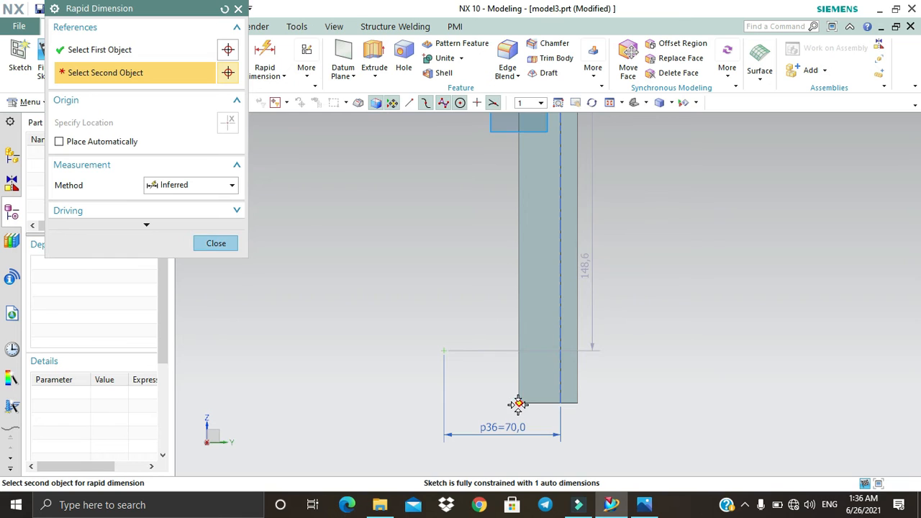
click(518, 403)
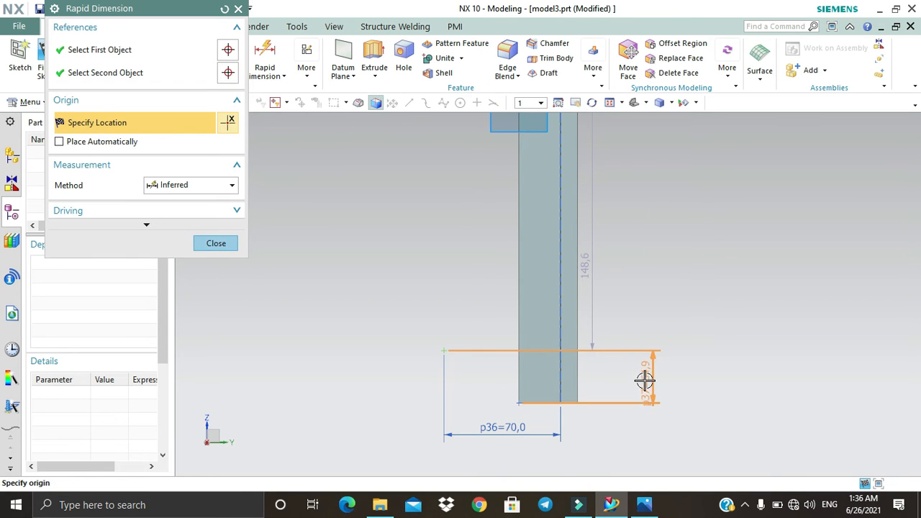
click(644, 381)
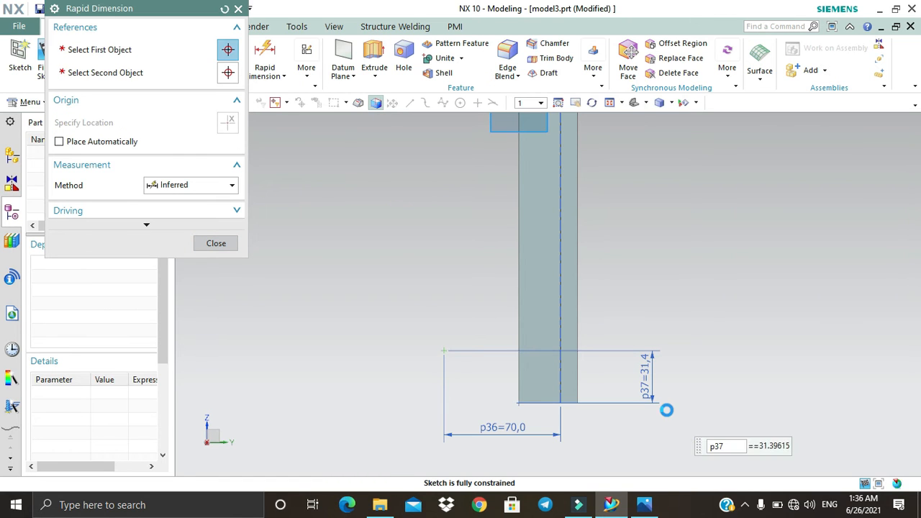
double_click(665, 410)
text(45)
key(Return)
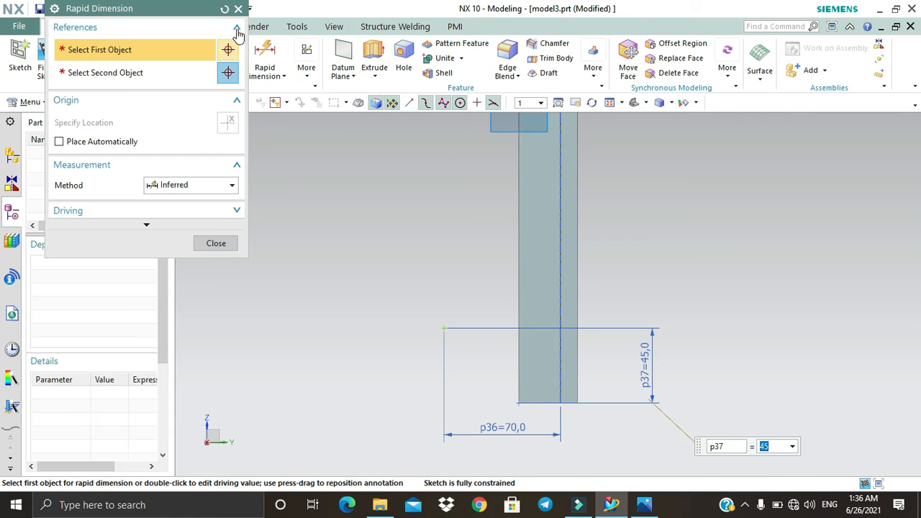
click(238, 10)
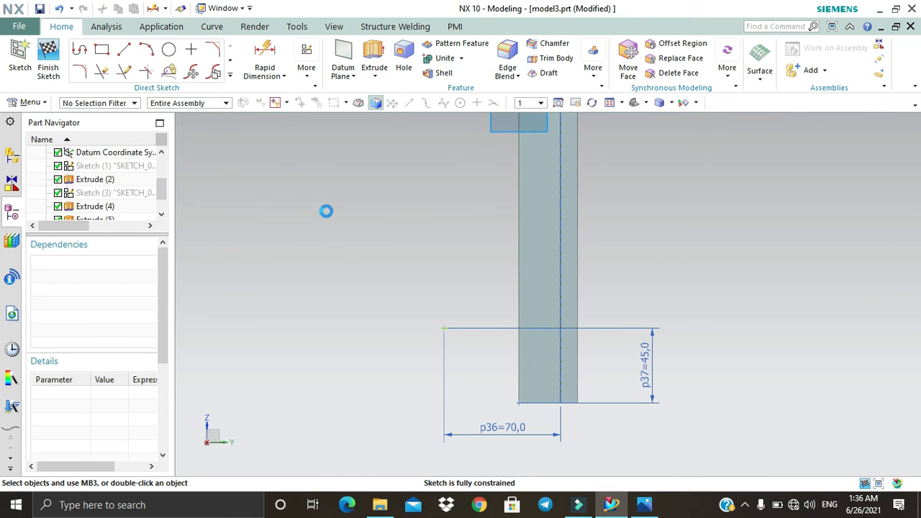
- Draw a 60 mm diameter circle centred on the sketch point
key(o)
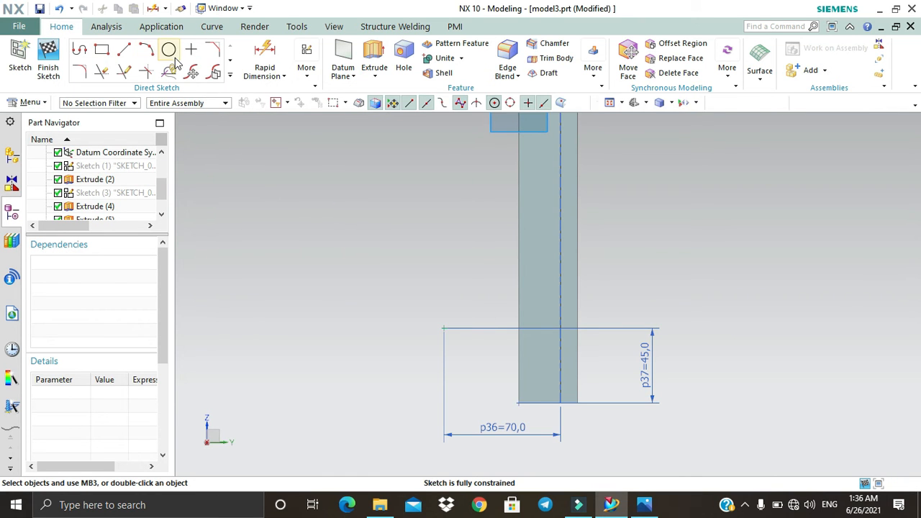
click(166, 52)
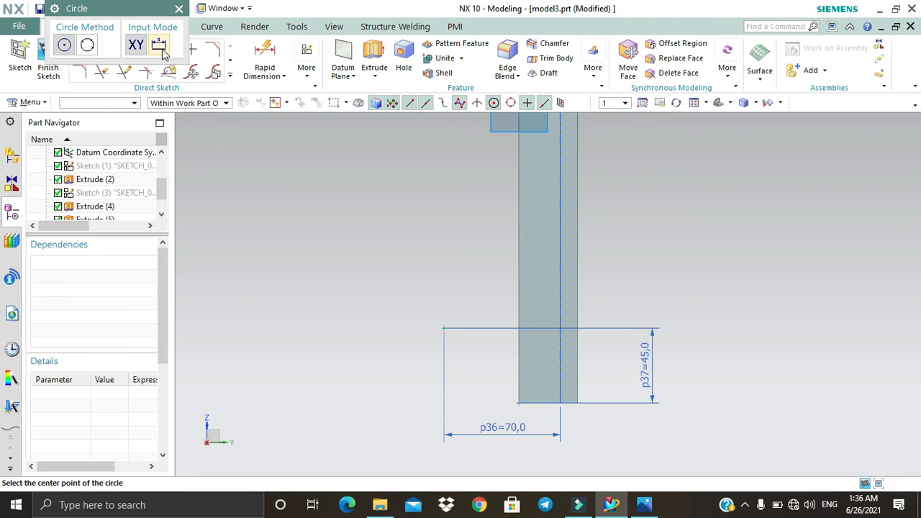
click(443, 328)
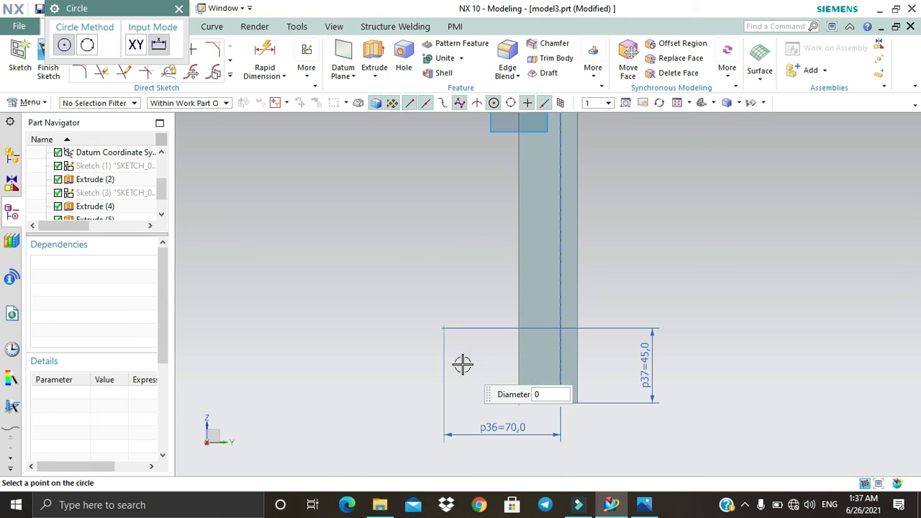
text(0)
key(Return)
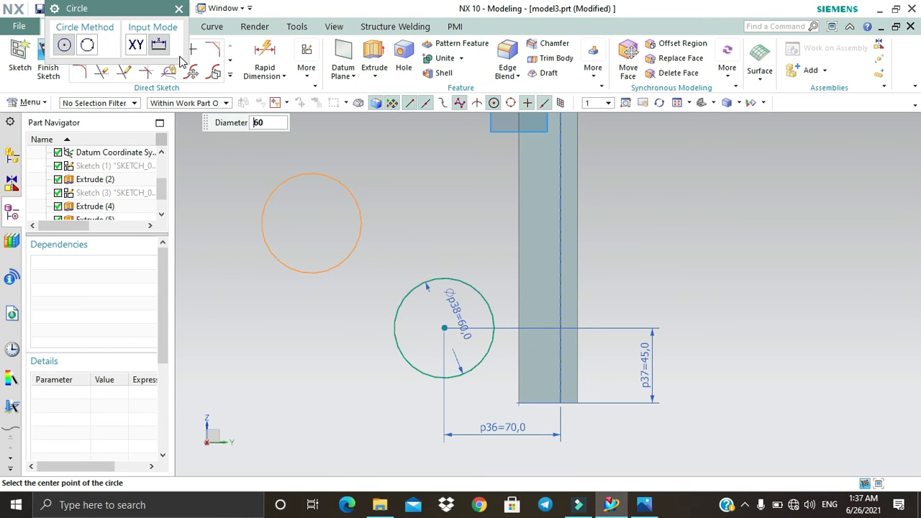
click(179, 9)
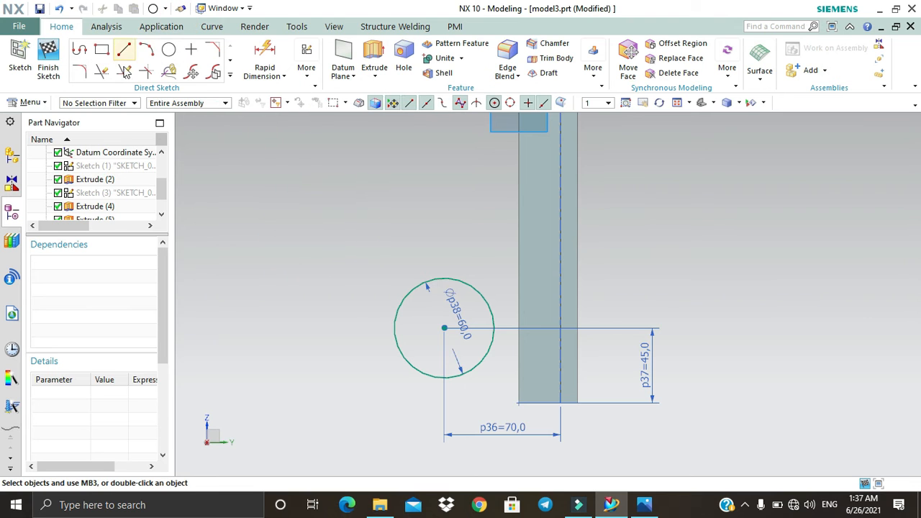
- Draw a 90 mm vertical line upward from the block's bottom corner, along the edge facing the circle
click(124, 49)
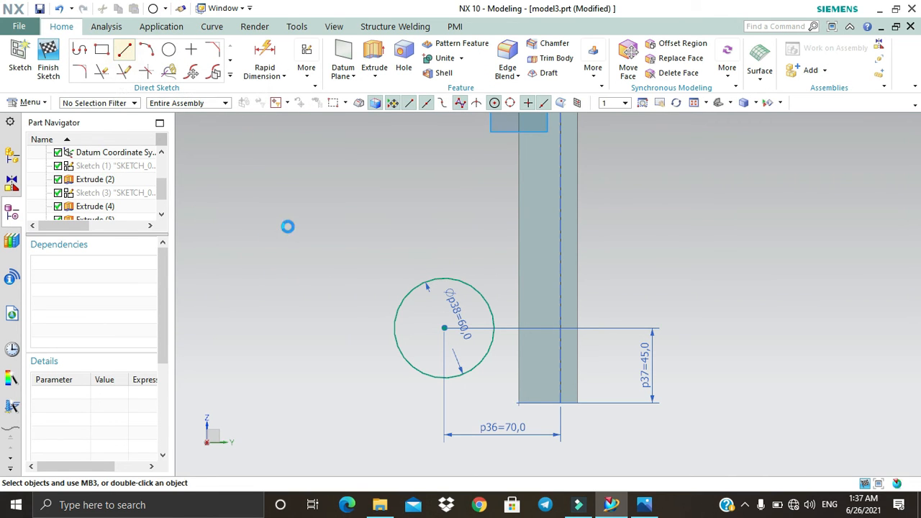
click(519, 405)
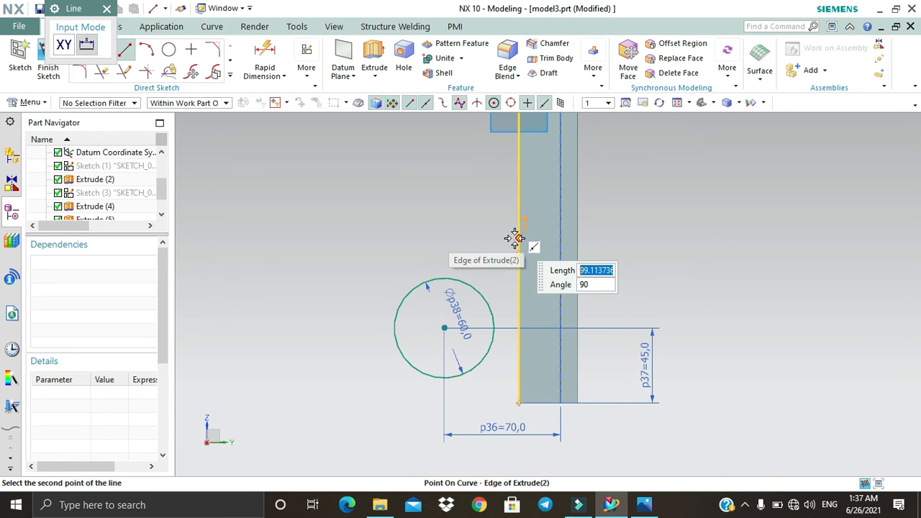
key(Tab)
key(Return)
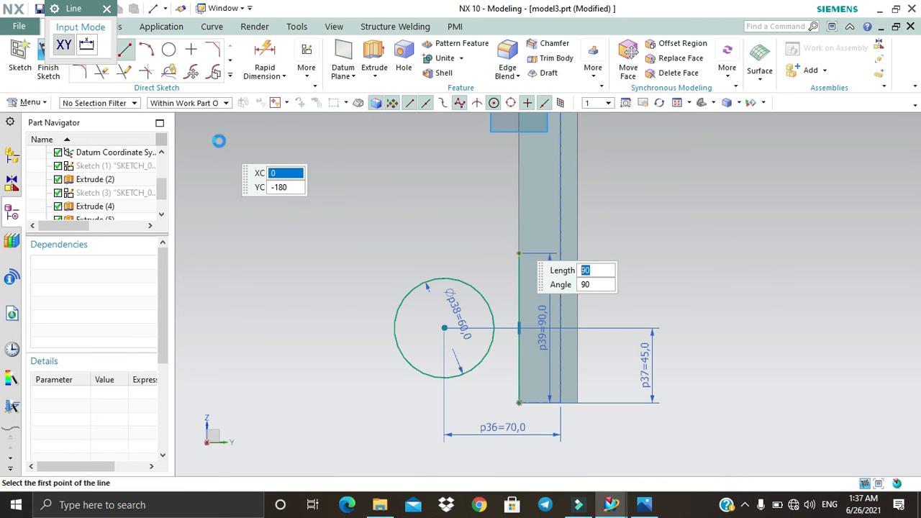
- Draw a line from the upper end of the 90 mm line tangent to the top of the 60 mm circle
click(519, 253)
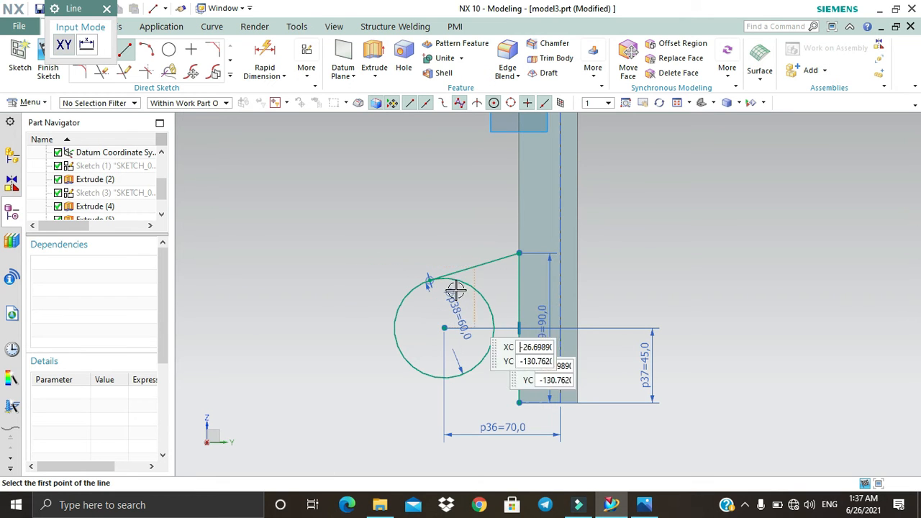
key(Escape)
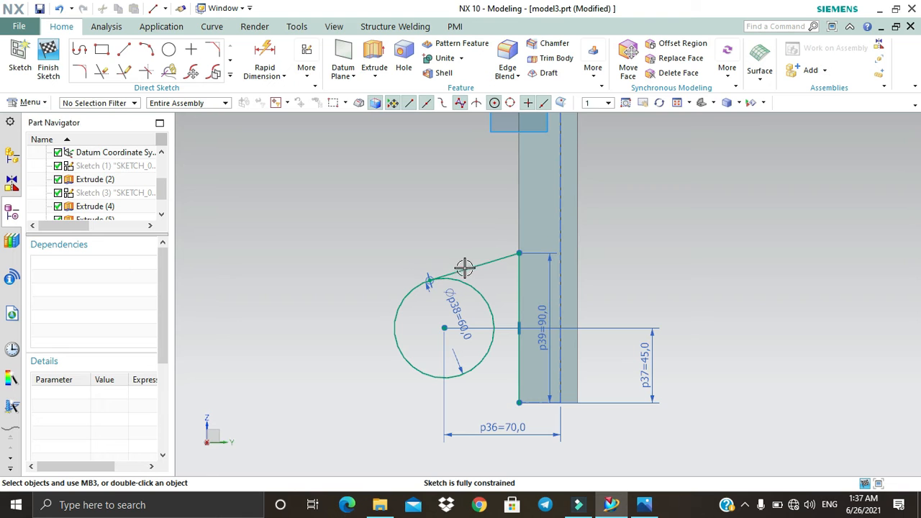
click(465, 268)
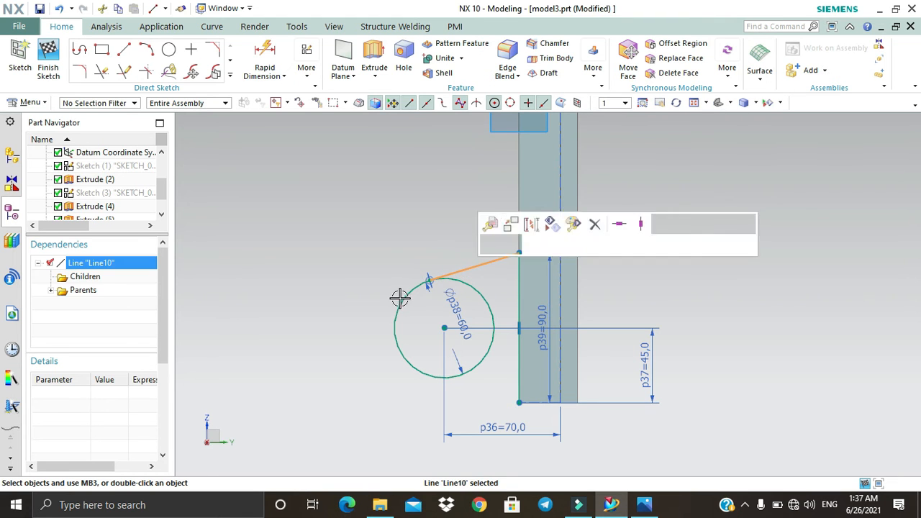
click(396, 299)
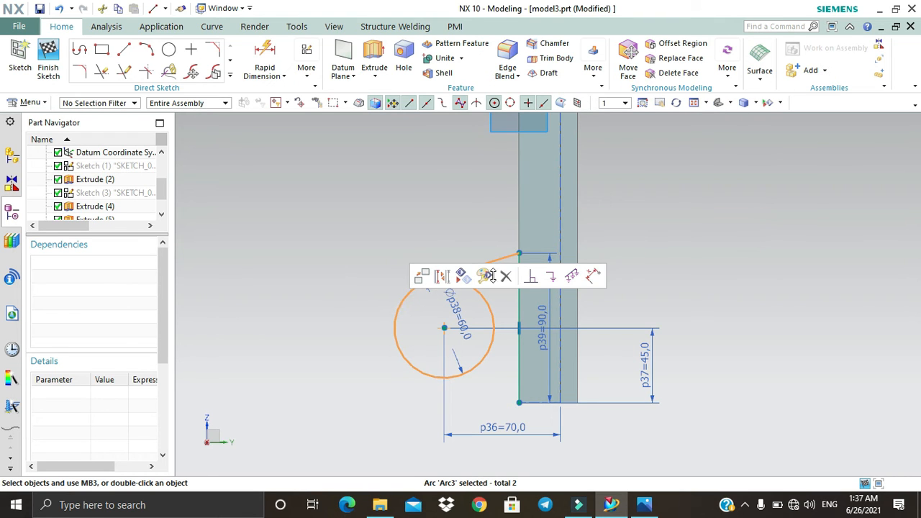
key(Escape)
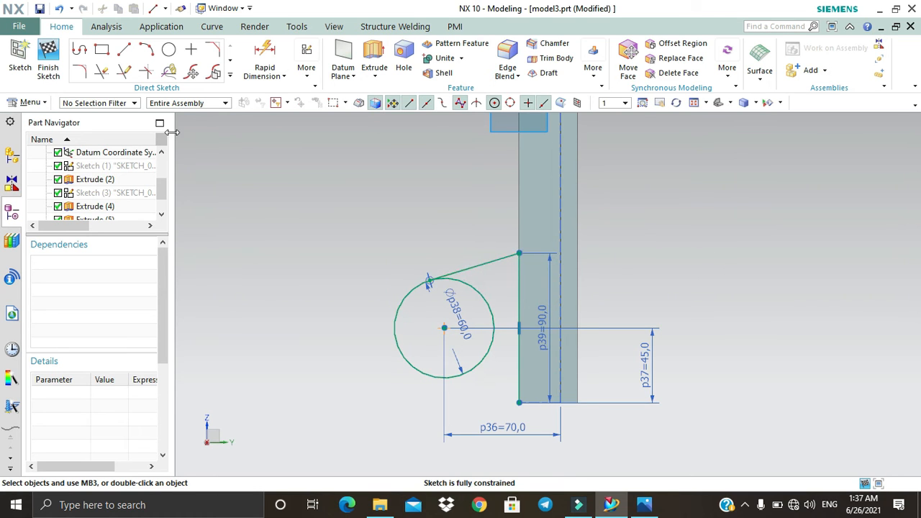
- Draw a line from the block's bottom corner tangent to the underside of the 60 mm circle
click(123, 54)
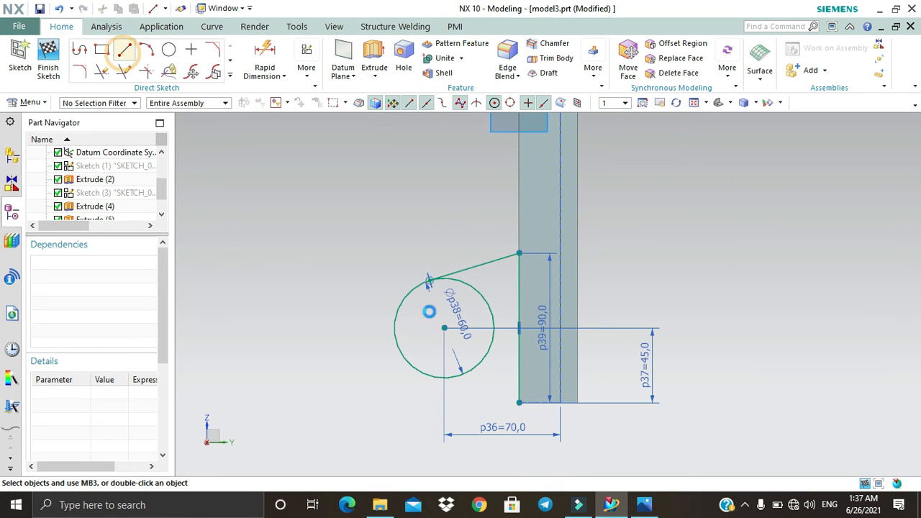
click(521, 404)
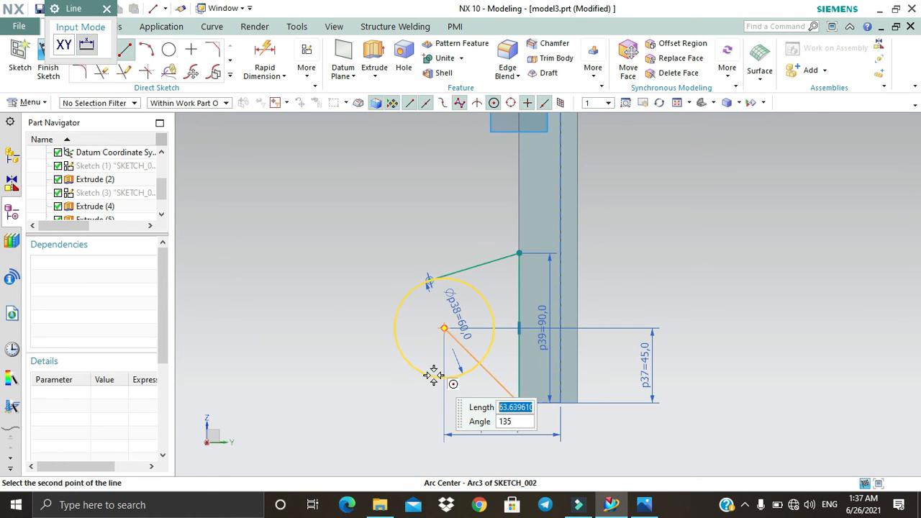
click(430, 377)
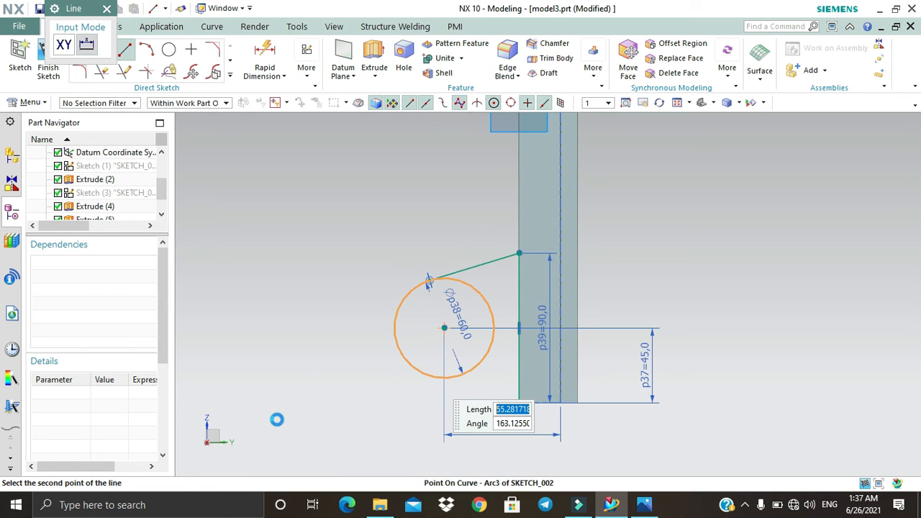
key(Escape)
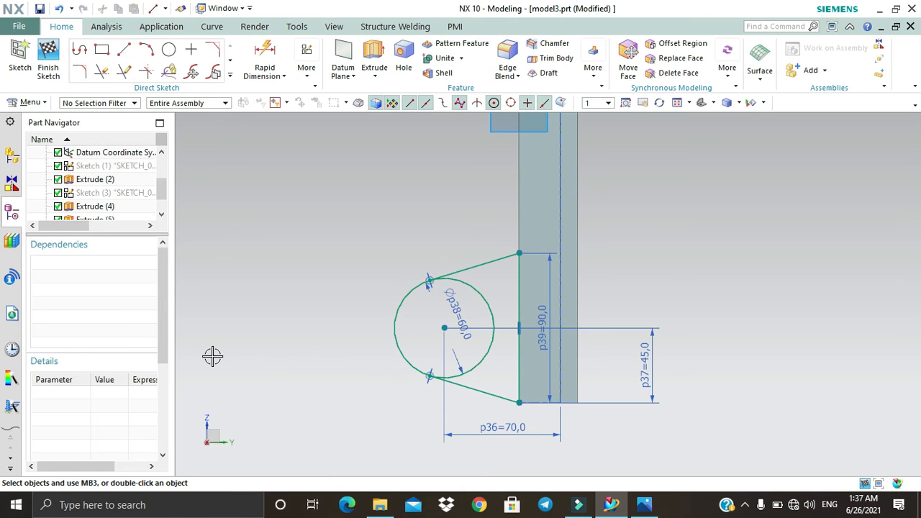
- Trim away the part of the circle facing the block, between the two tangent lines, using Quick Trim
key(t)
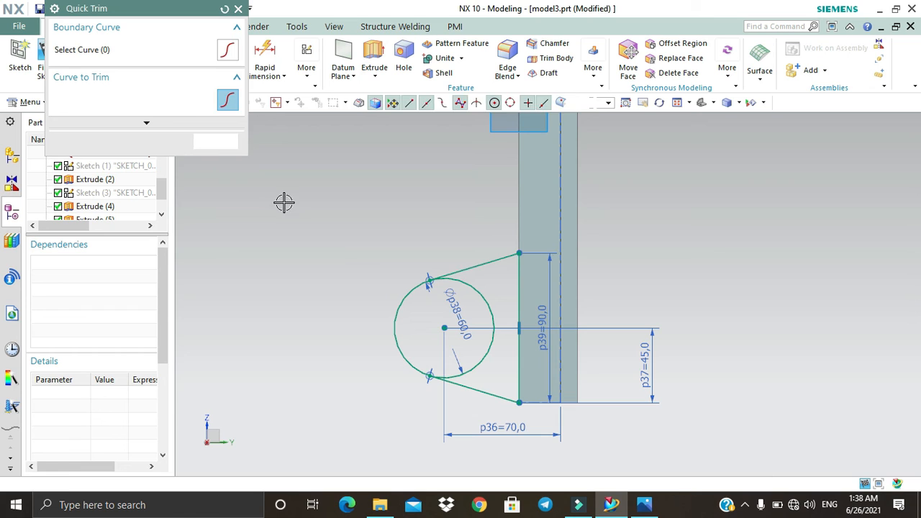
click(472, 286)
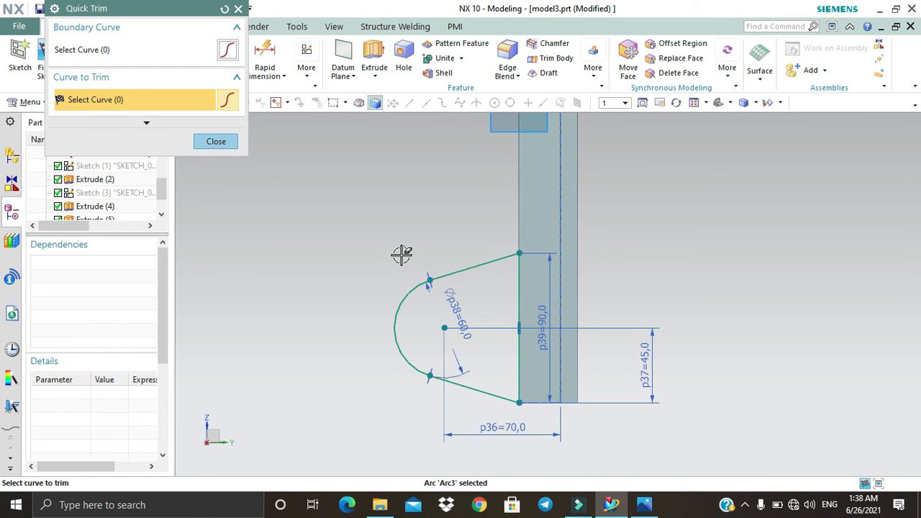
click(238, 8)
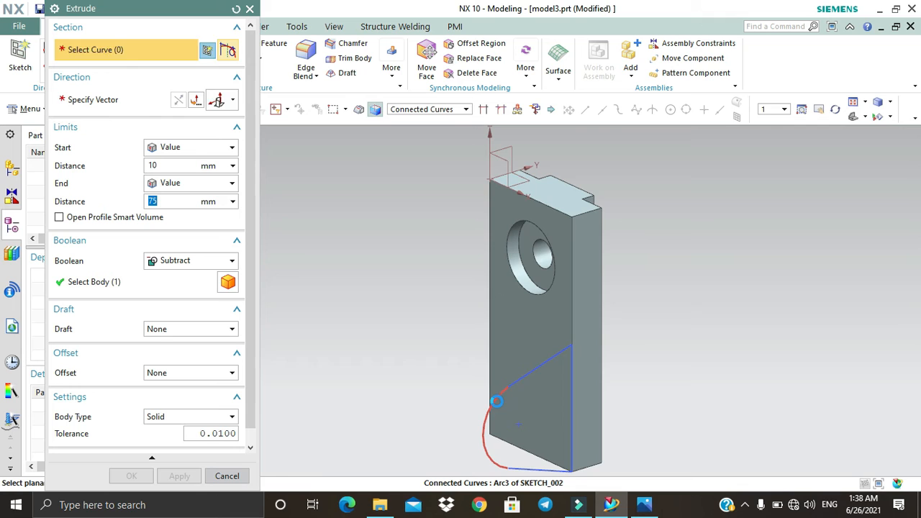
- Extrude the lug profile in the reversed direction from 0 to 15 mm and unite it with the block
click(495, 400)
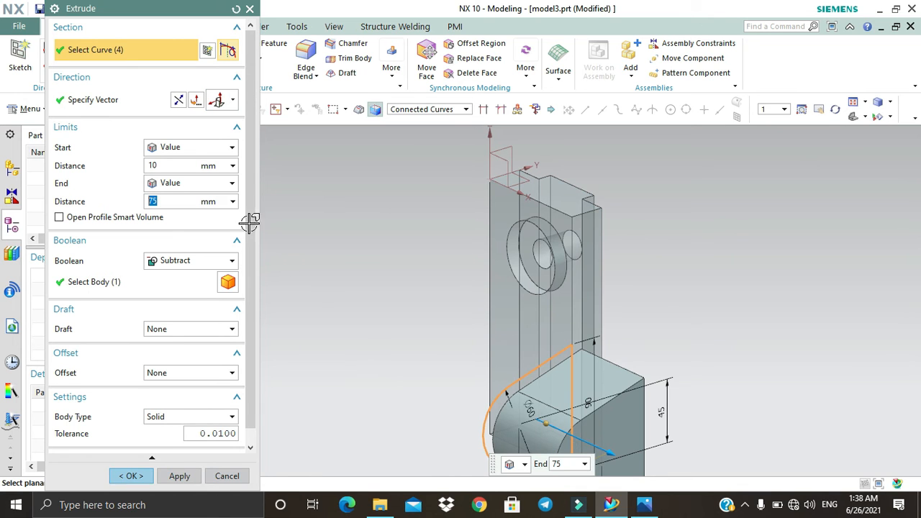
click(177, 100)
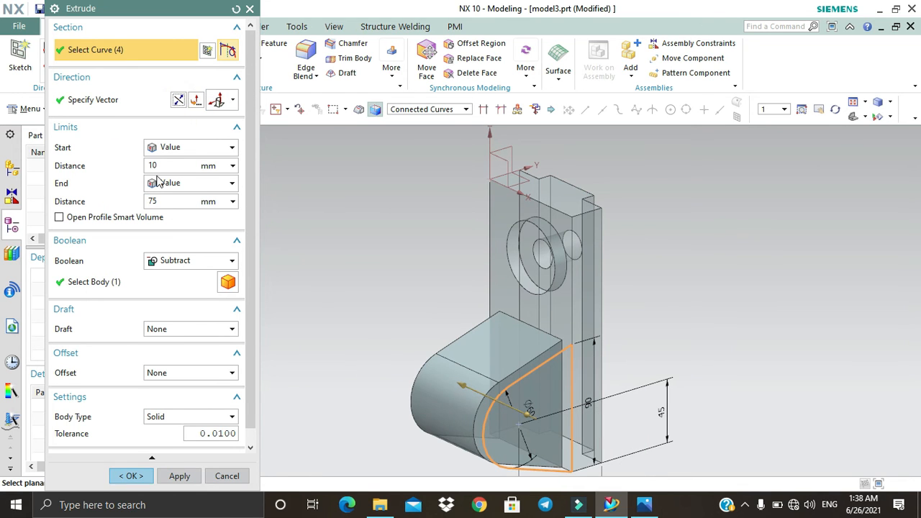
drag(164, 166, 123, 162)
key(Return)
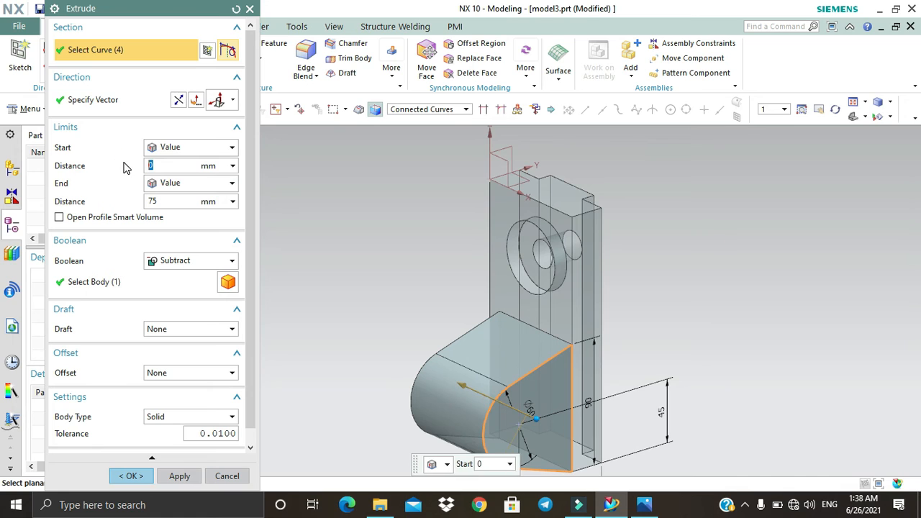
drag(155, 201, 132, 199)
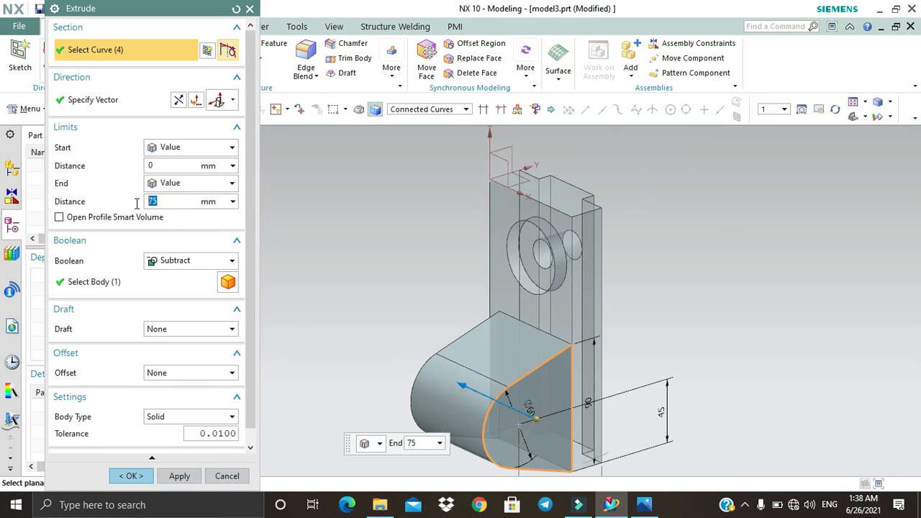
text(15)
key(Return)
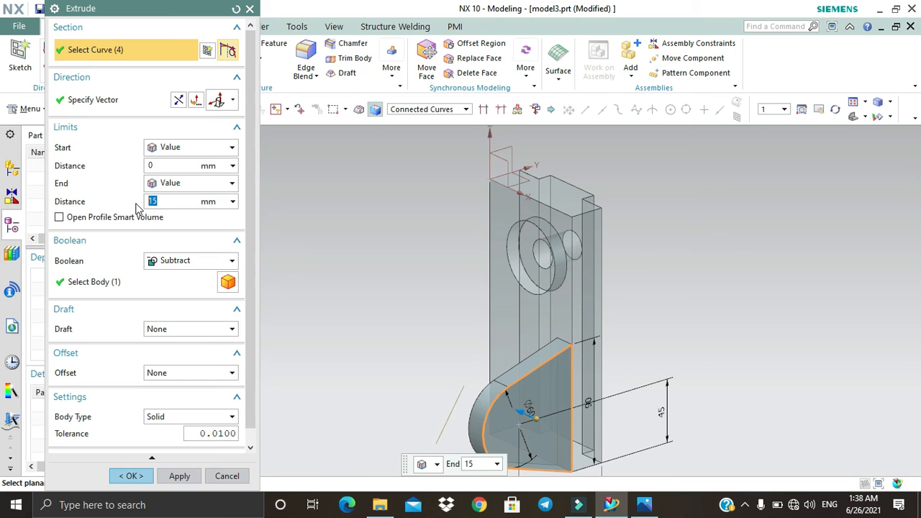
click(189, 261)
click(177, 290)
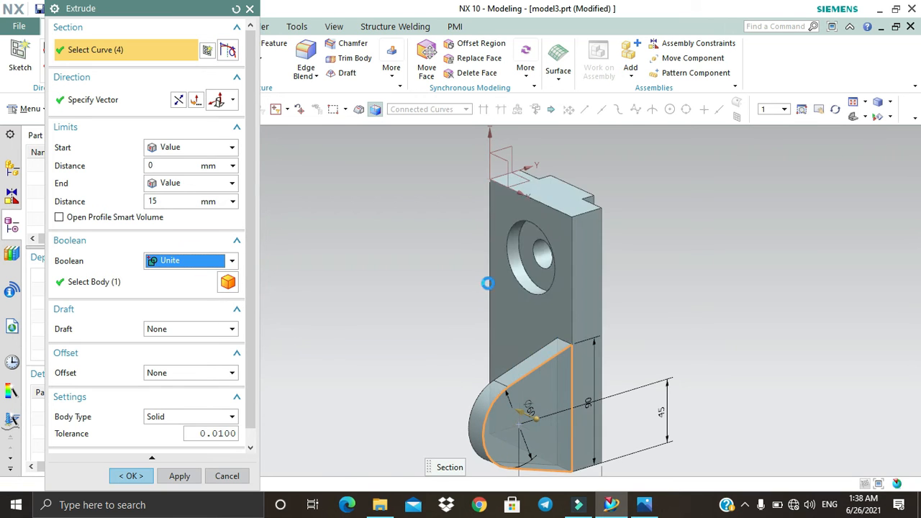
click(132, 476)
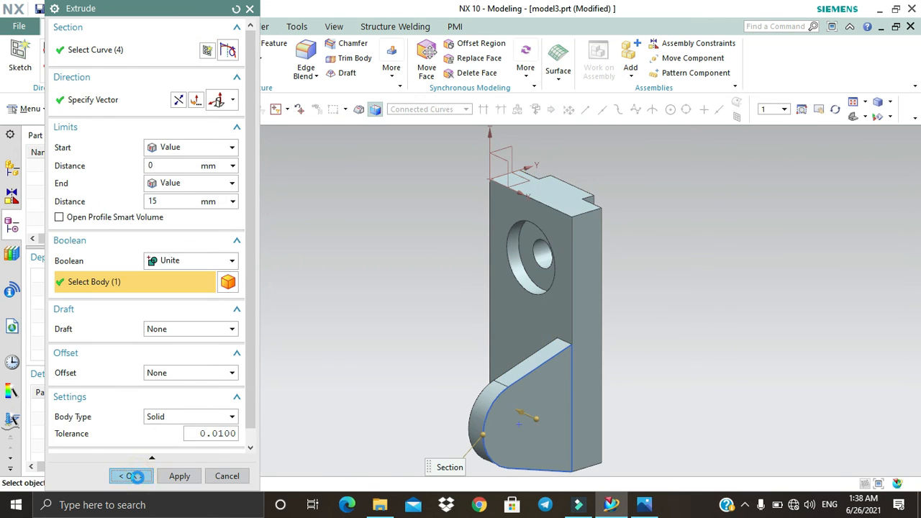
click(571, 348)
click(721, 324)
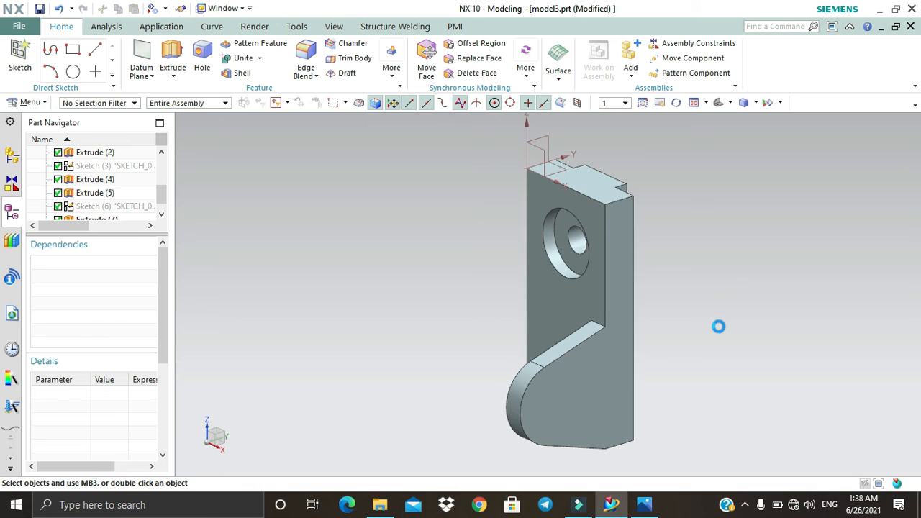
- Inspect the lug, check the arrangement of both lugs in the reference drawing in Photos, and return to NX
click(675, 103)
mouse_move(742, 288)
mouse_down()
mouse_move(780, 284)
mouse_move(784, 298)
mouse_move(740, 280)
mouse_move(730, 290)
mouse_move(683, 264)
mouse_move(734, 285)
mouse_up()
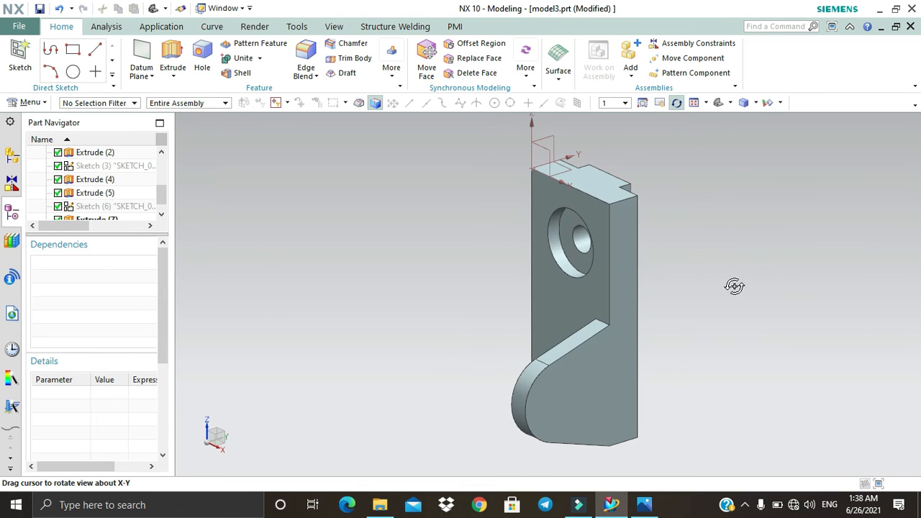
key(Escape)
click(392, 69)
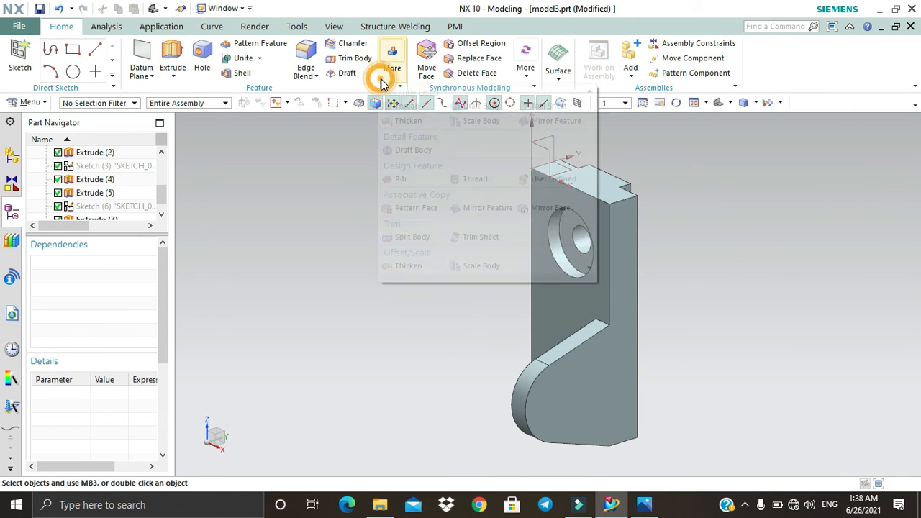
click(644, 506)
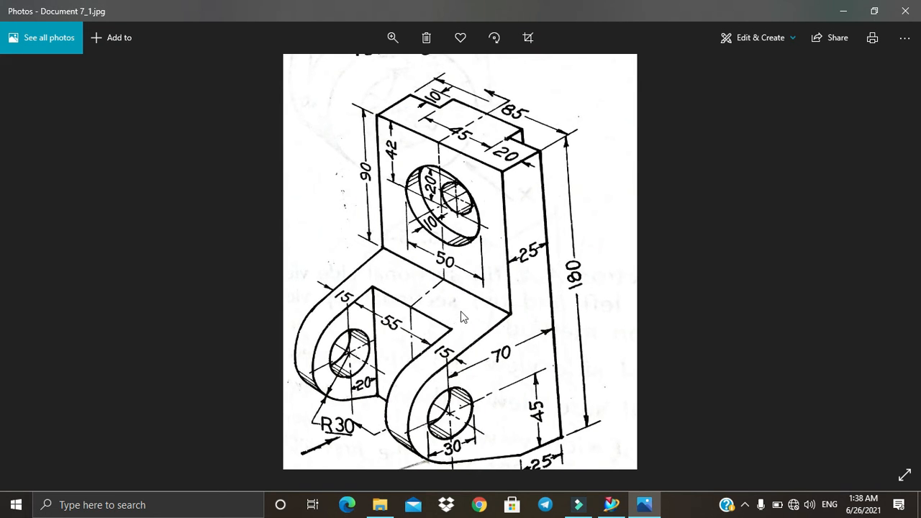
click(612, 504)
- Mirror the lug extrusion about a new plane offset -85/2 mm from the block's outer side face
click(390, 72)
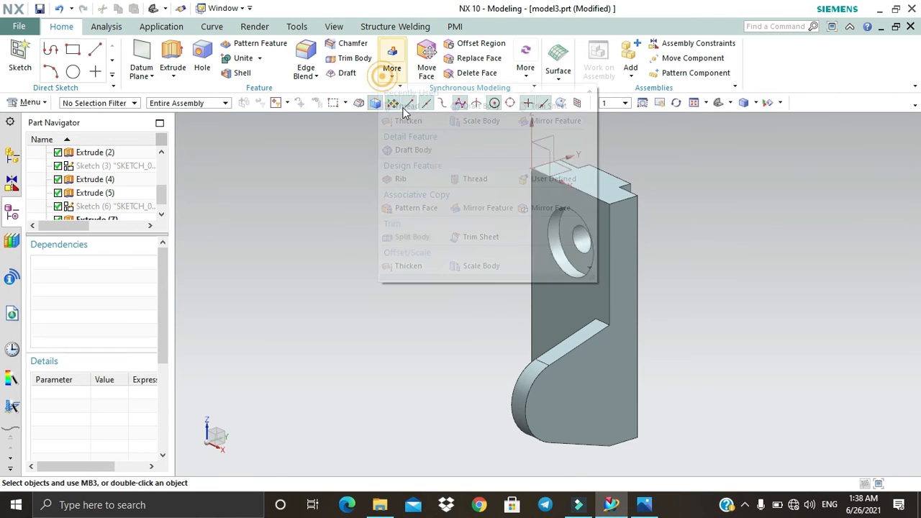
click(477, 205)
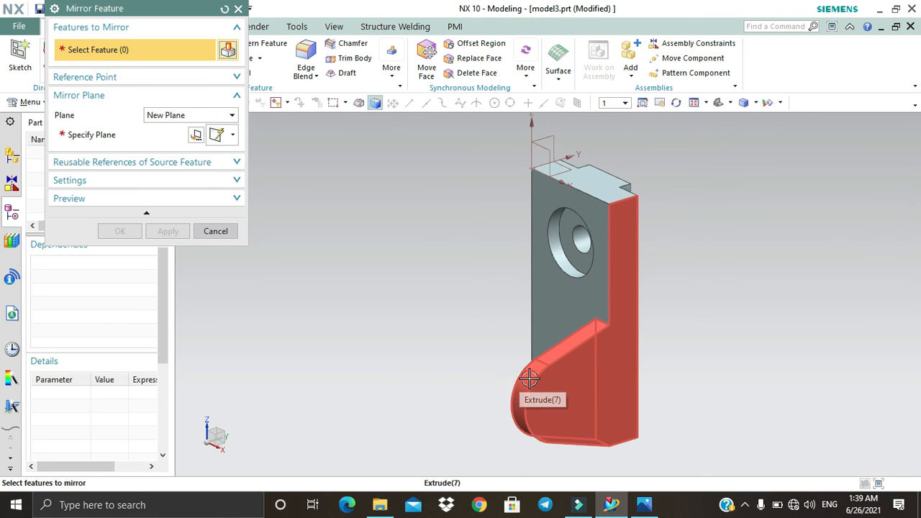
click(529, 380)
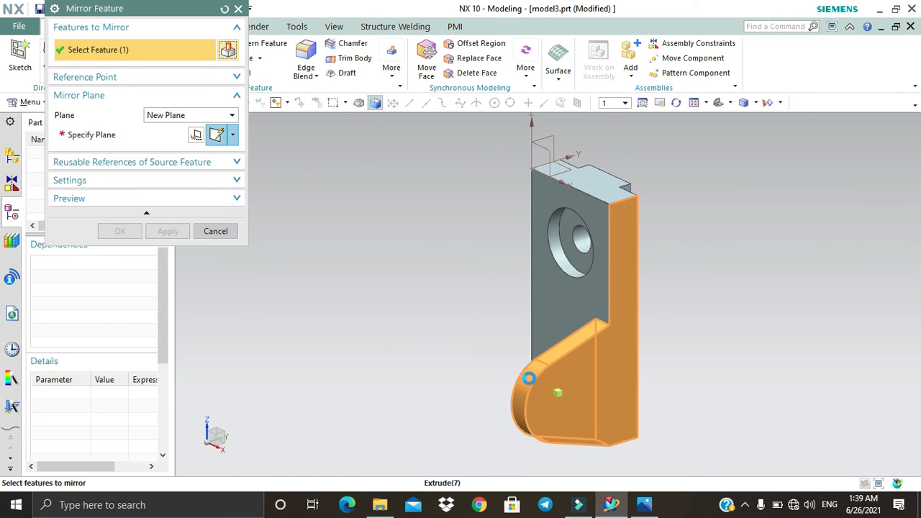
click(108, 135)
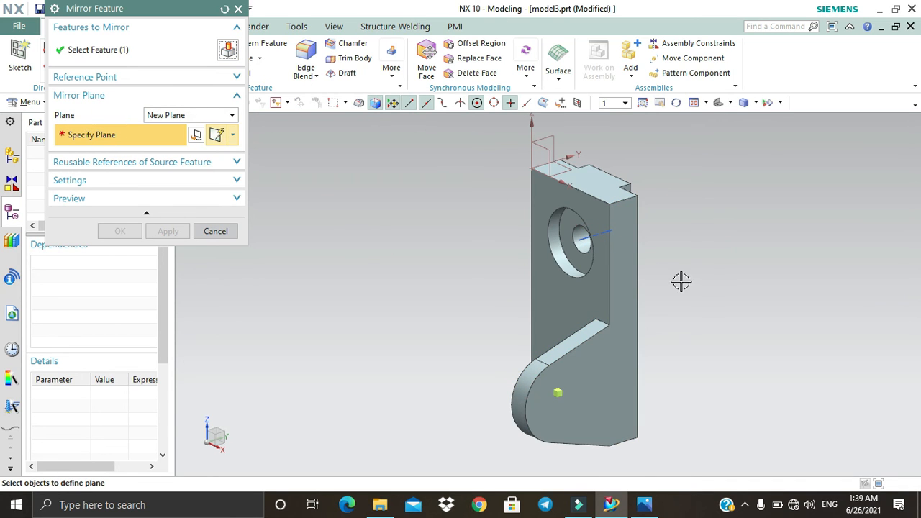
click(629, 269)
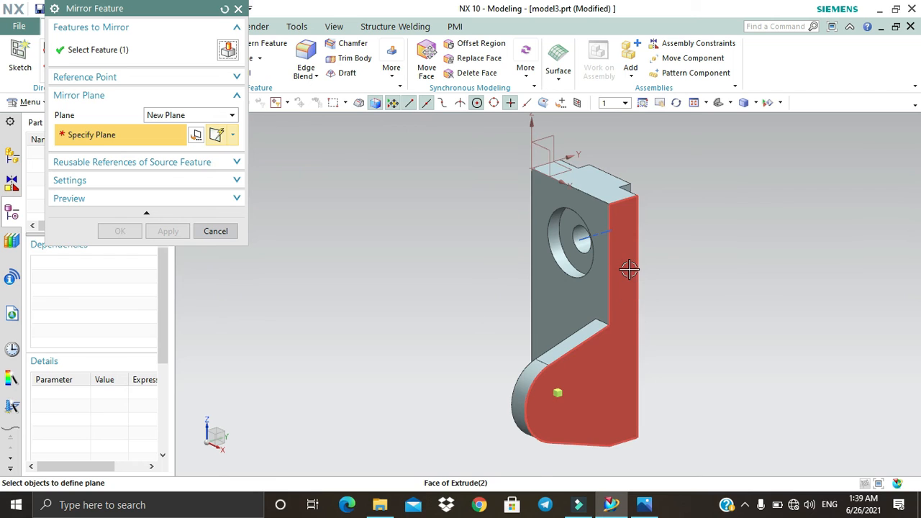
click(629, 269)
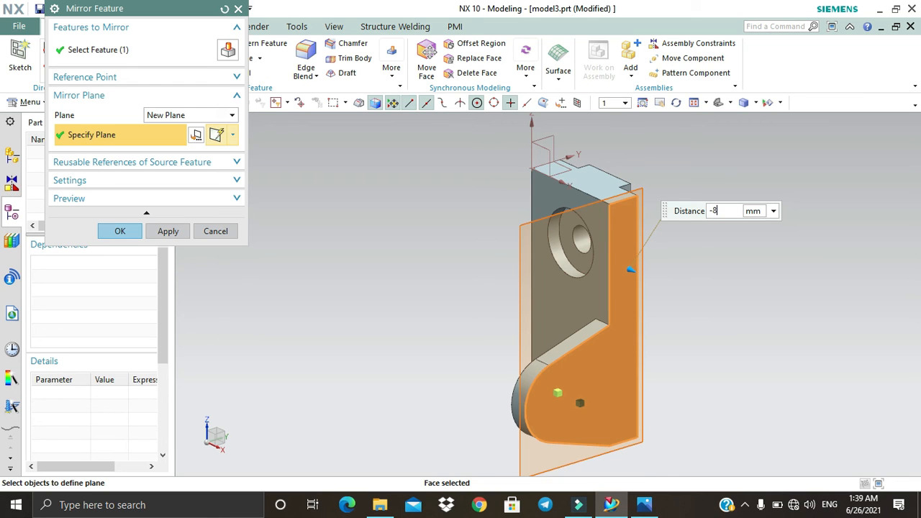
text(-85/2)
key(Return)
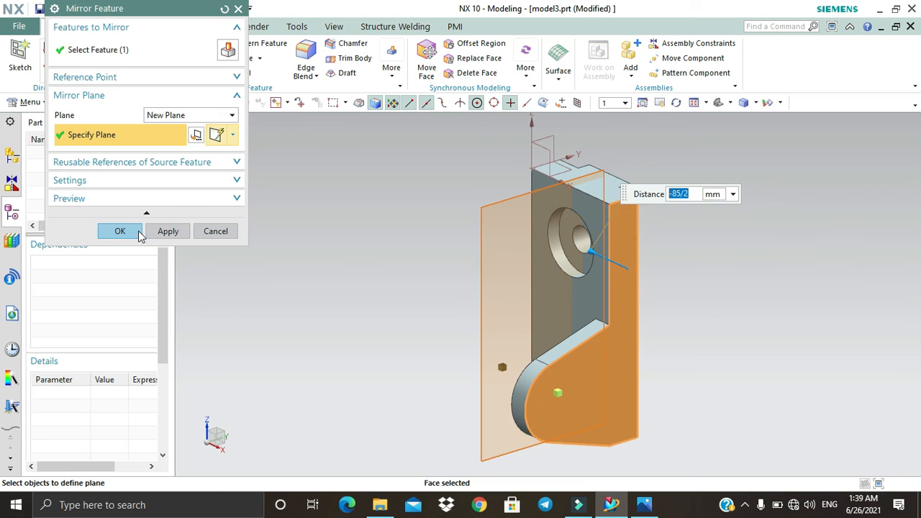
click(122, 231)
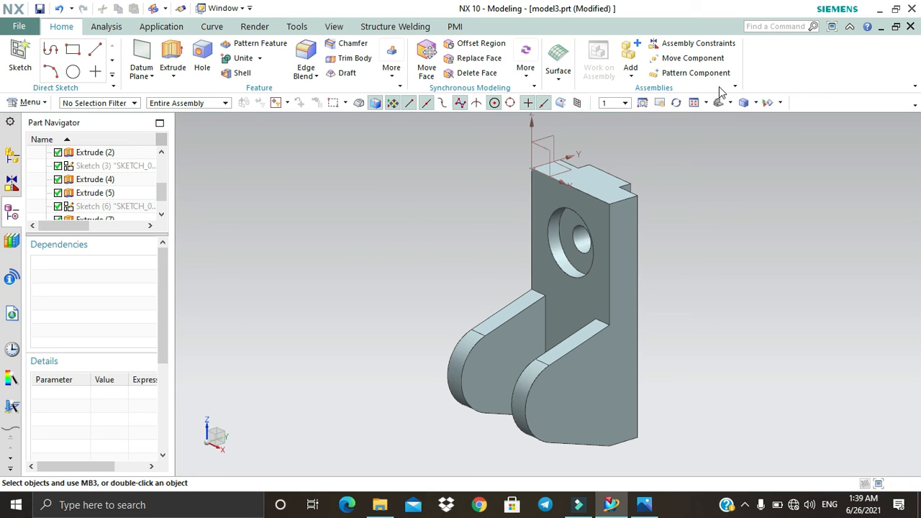
drag(707, 234, 684, 207)
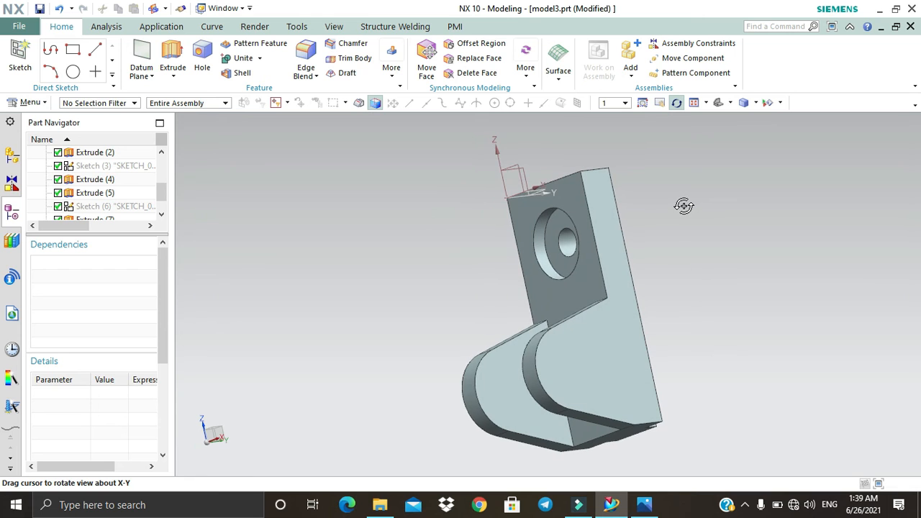
- Start a new sketch on the outer side face of the near lug
key(Home)
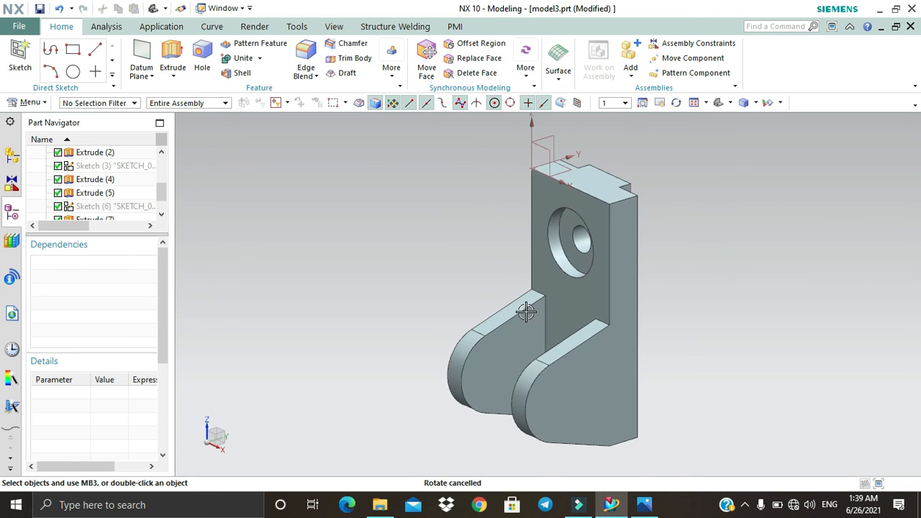
click(600, 329)
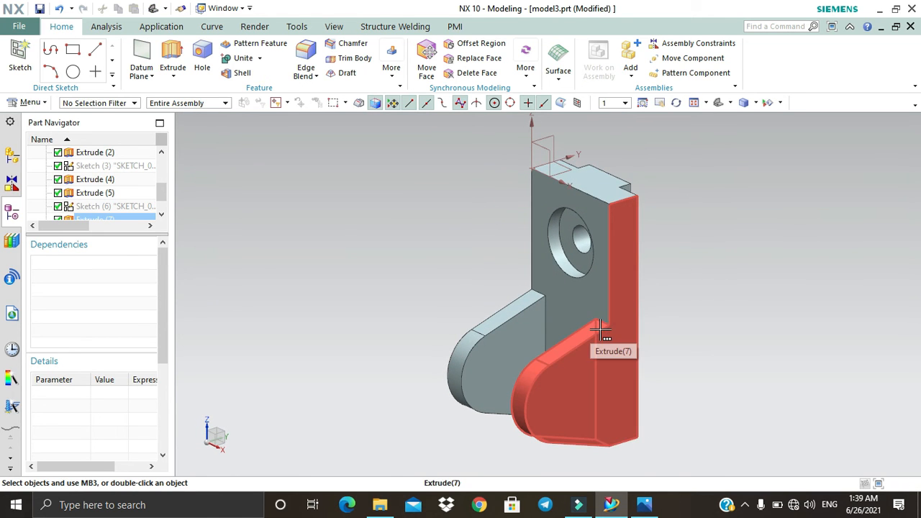
key(Escape)
click(20, 58)
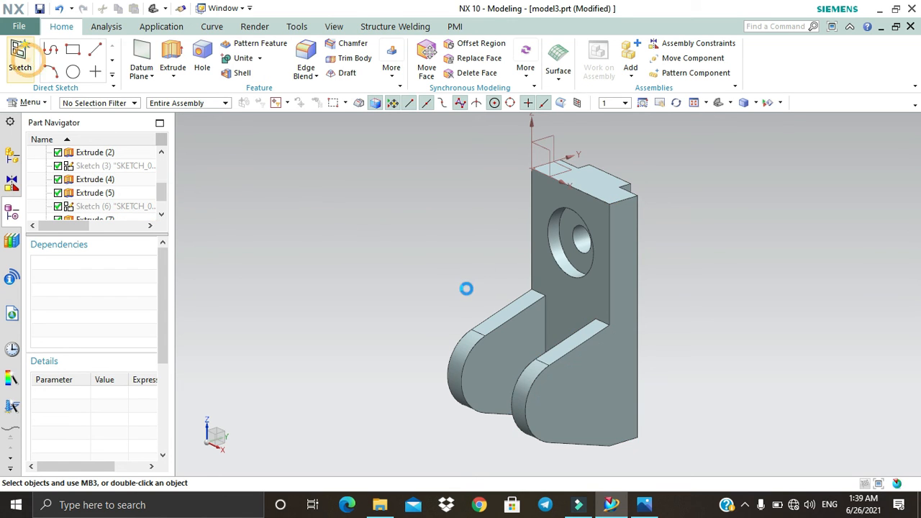
click(579, 385)
click(167, 368)
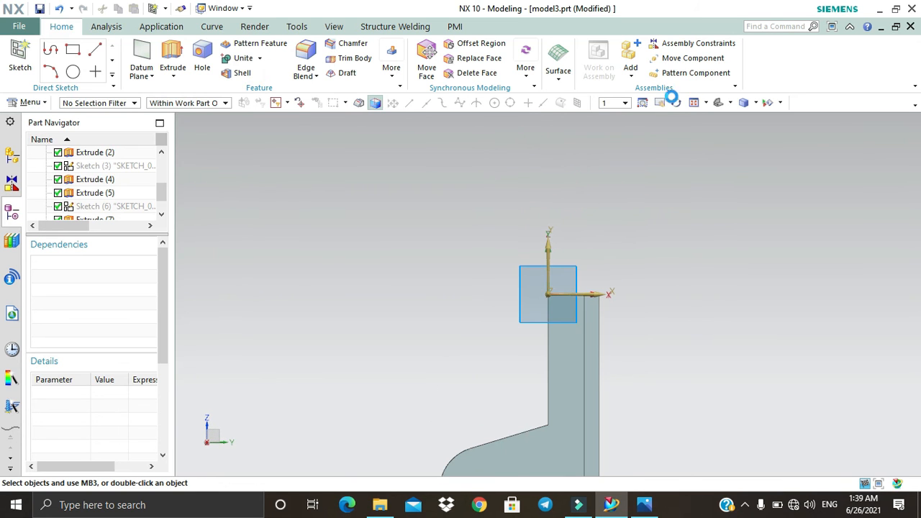
- Draw a 30 mm diameter circle centred on the arc centre of the lug's rounded end
click(659, 103)
drag(675, 264, 680, 126)
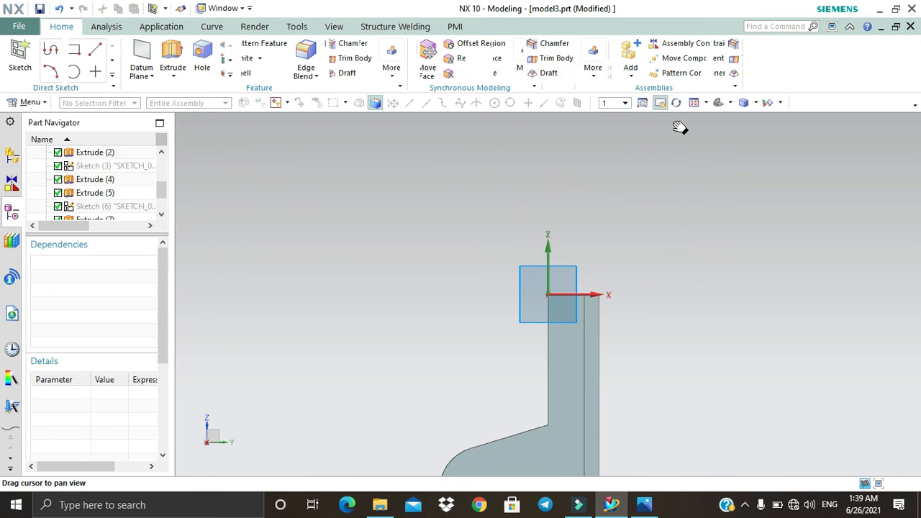
drag(671, 229, 672, 208)
key(Escape)
click(169, 50)
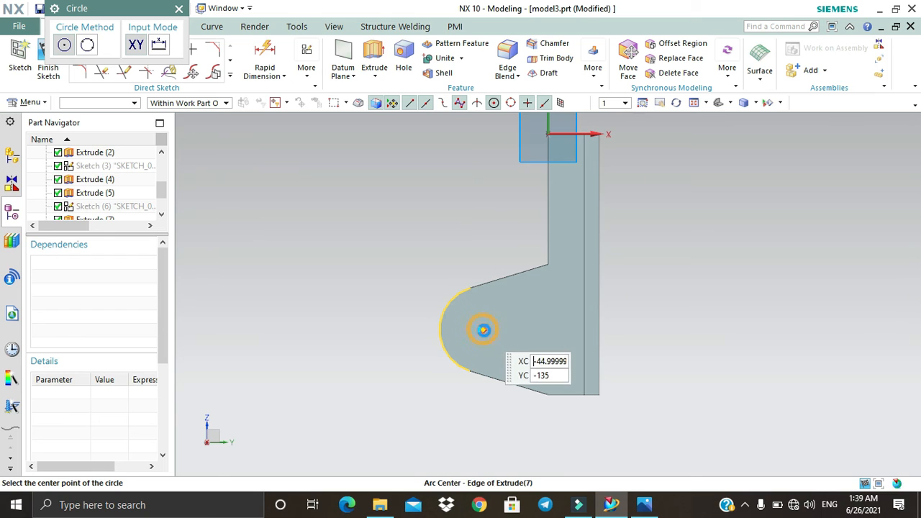
click(481, 329)
text(30)
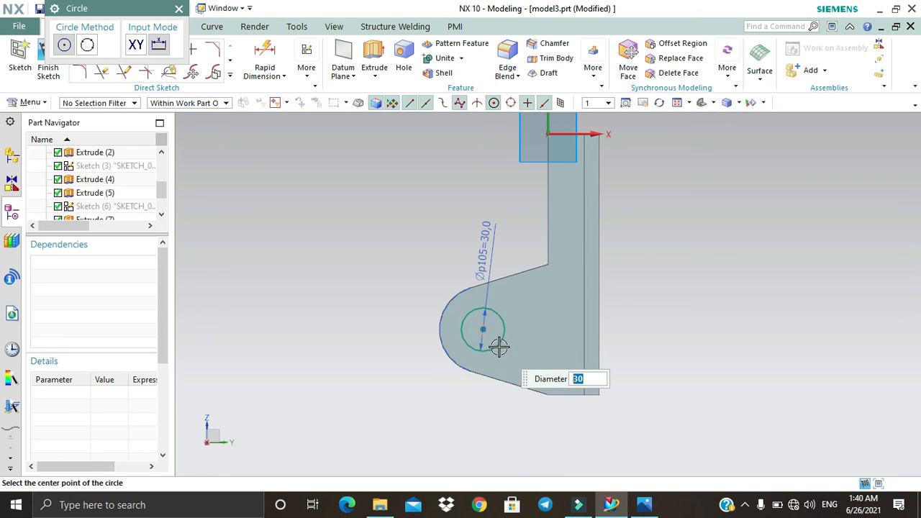
click(179, 9)
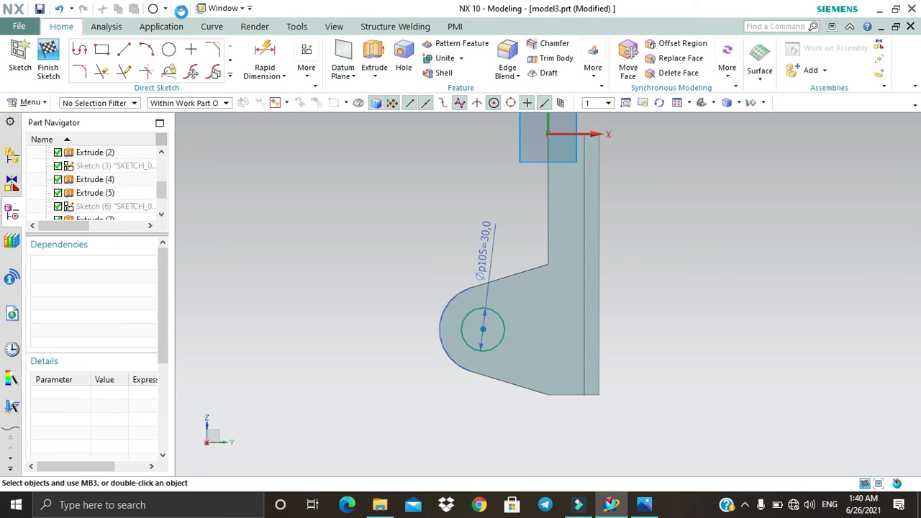
- Extrude the circle in the reversed direction from 0 to 15 mm and subtract it from the body
key(Home)
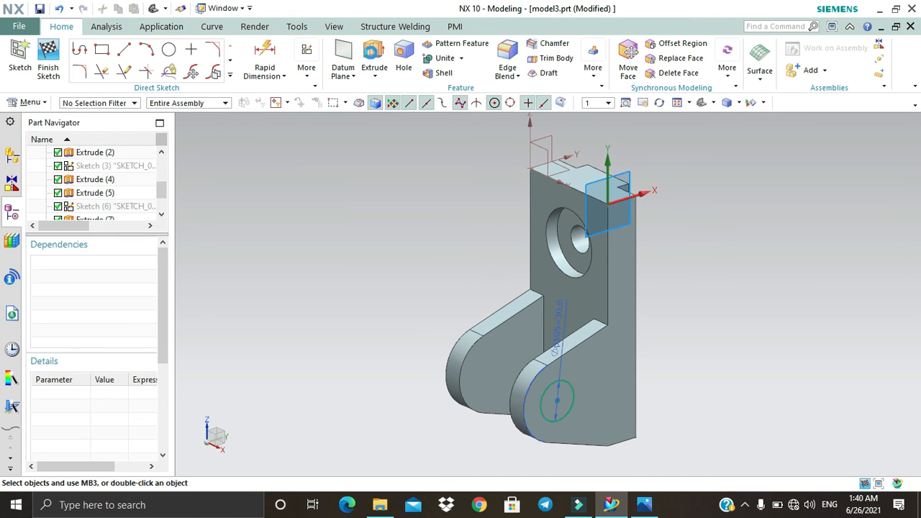
click(375, 58)
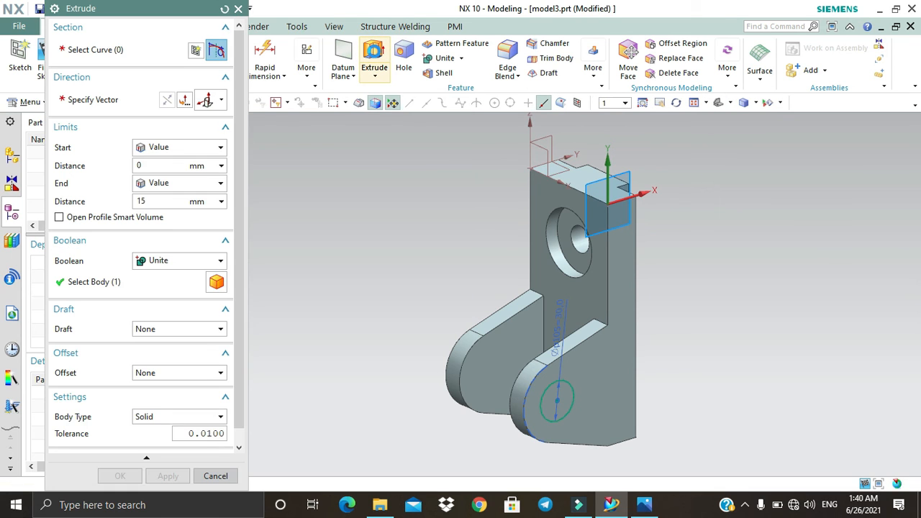
click(573, 389)
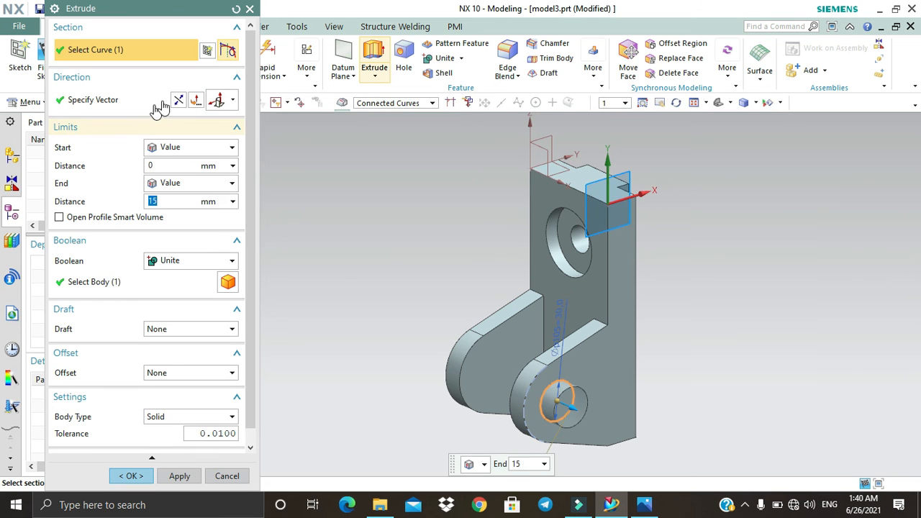
click(173, 262)
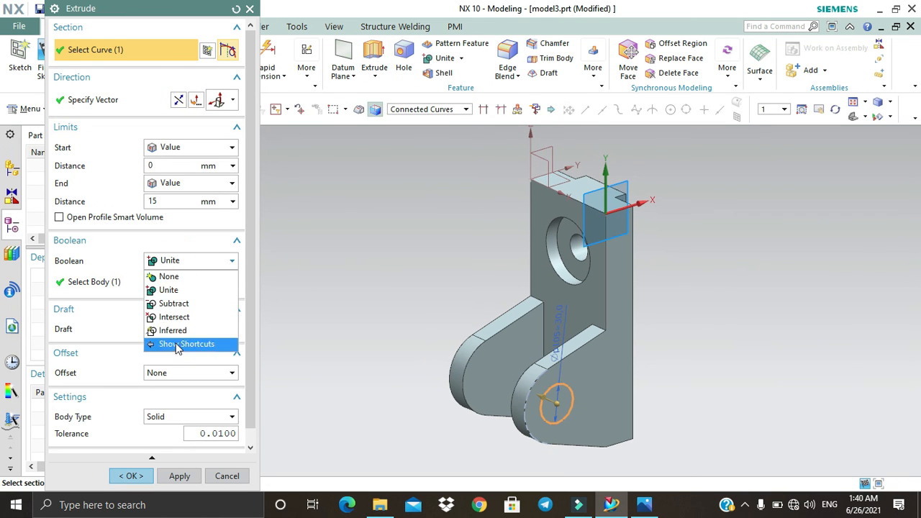
click(177, 303)
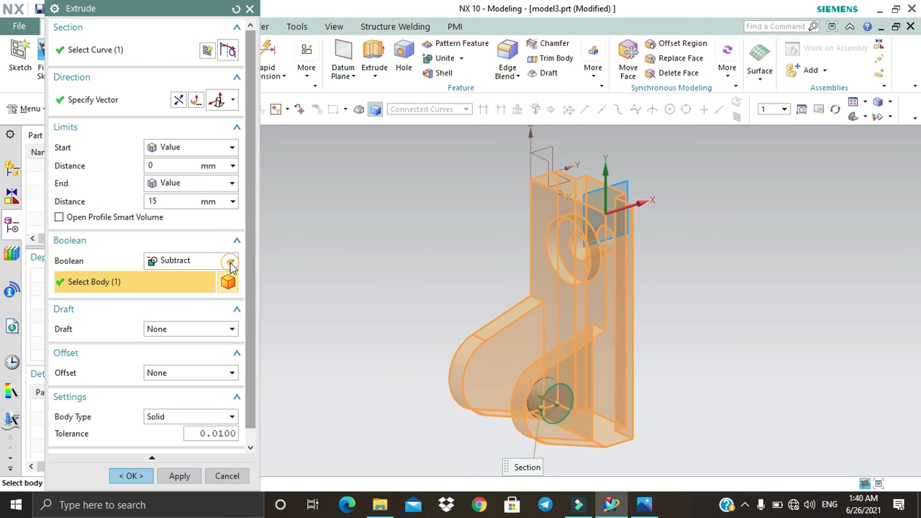
click(231, 261)
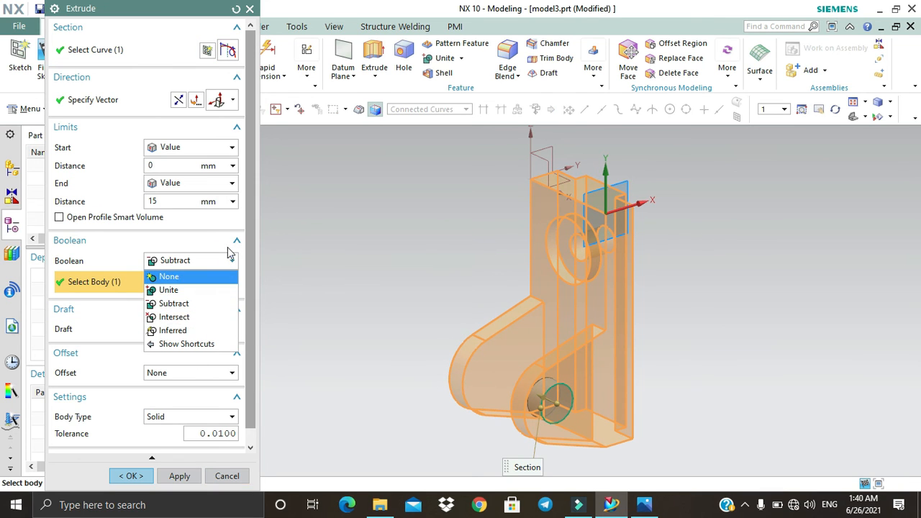
click(133, 477)
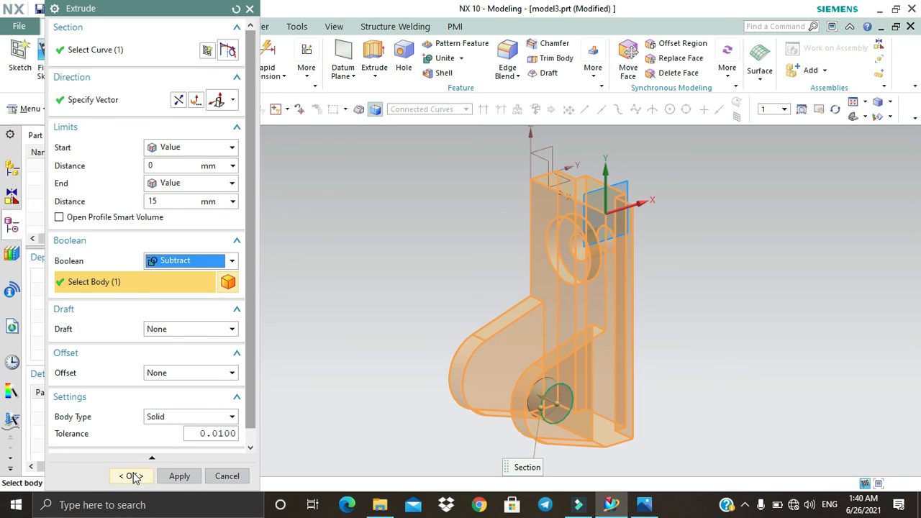
click(136, 476)
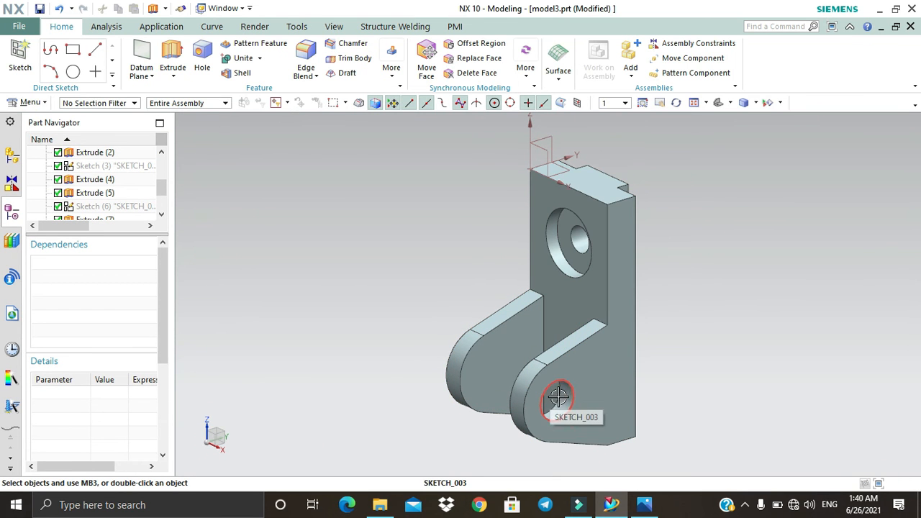
- Edit the lug hole's extrusion so that its end limit is Until Next
drag(162, 197, 161, 209)
click(114, 206)
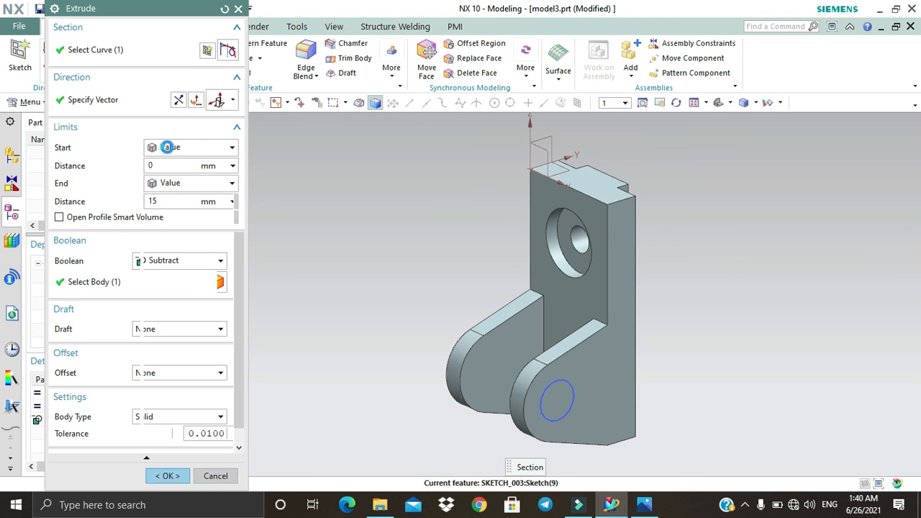
click(177, 183)
click(179, 226)
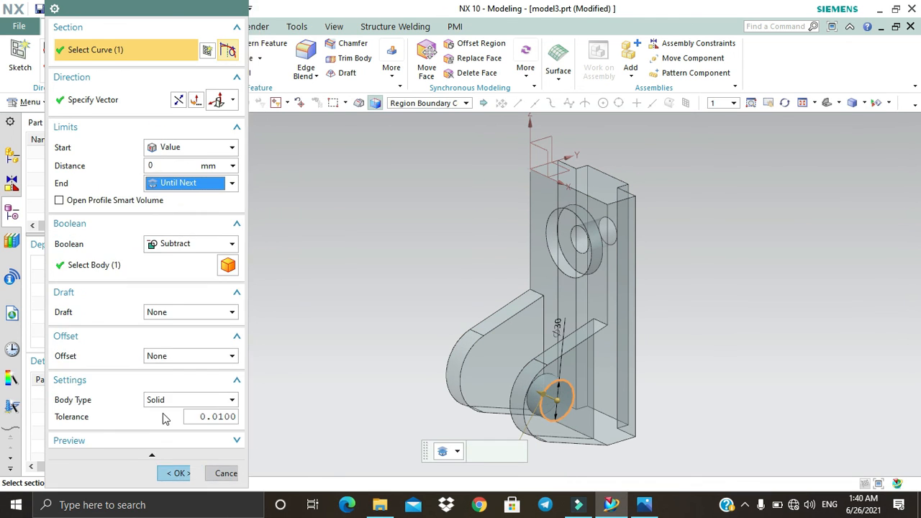
click(173, 473)
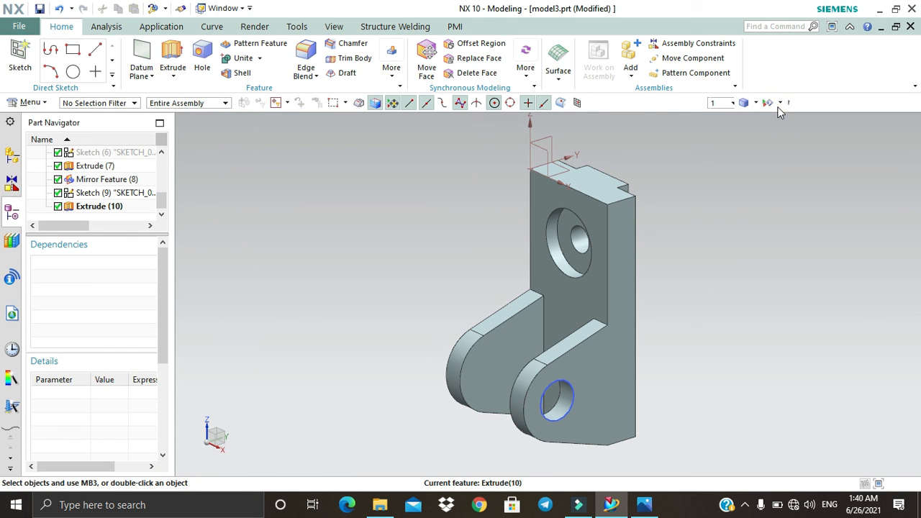
- Inspect the lug hole from another angle and hide its circle sketch
click(677, 103)
mouse_move(730, 243)
mouse_down()
mouse_move(815, 241)
mouse_move(722, 254)
mouse_move(732, 257)
mouse_up()
key(Escape)
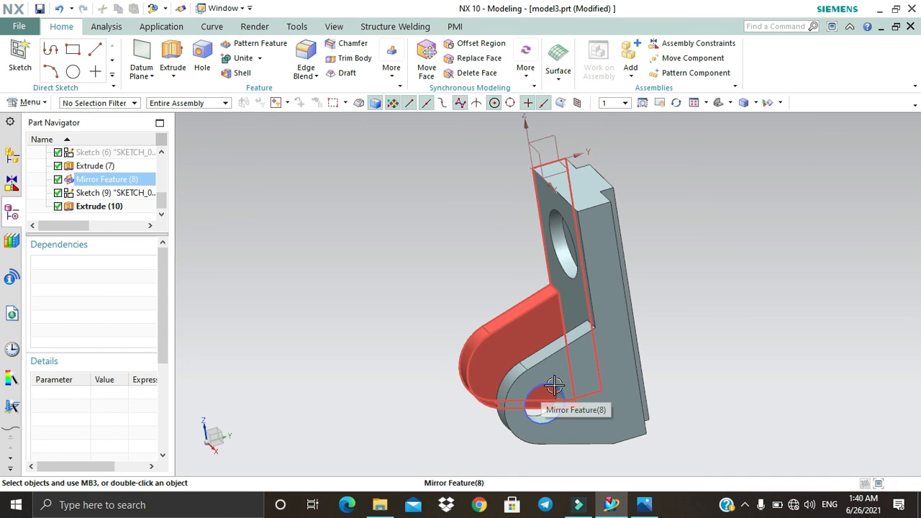
click(544, 403)
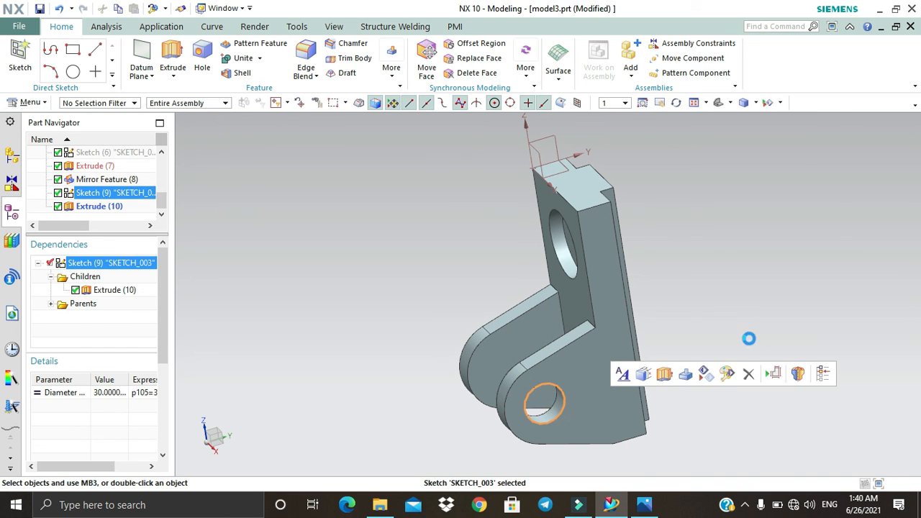
key(Escape)
key(Home)
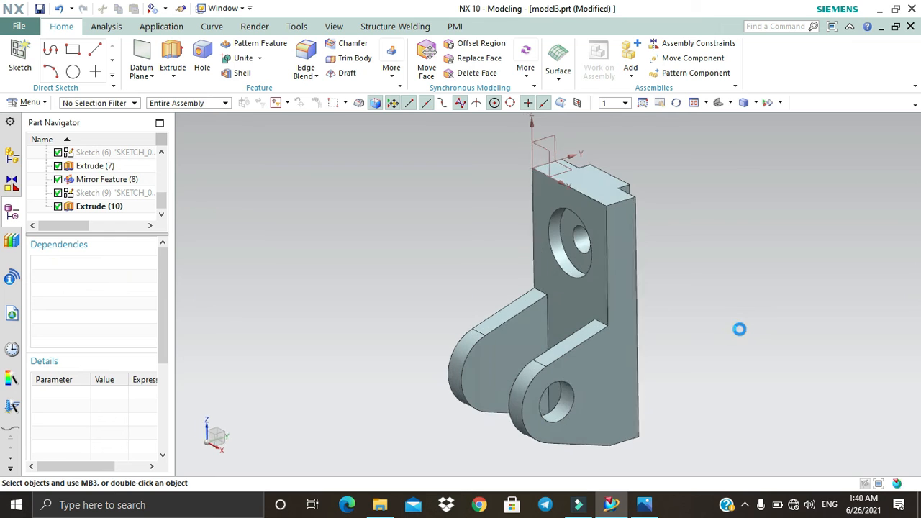
- Mirror the lug hole extrusion about a new plane offset -85/2 mm from the block's outer side face
click(400, 74)
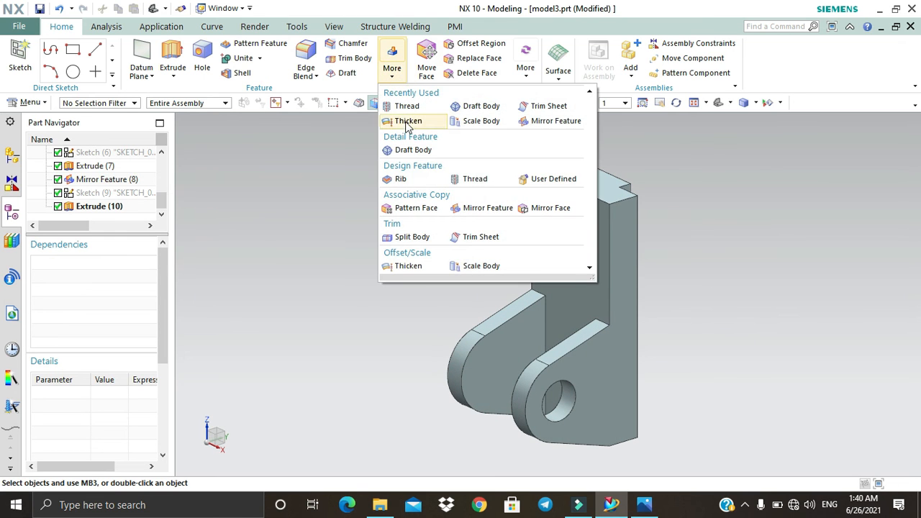
click(487, 209)
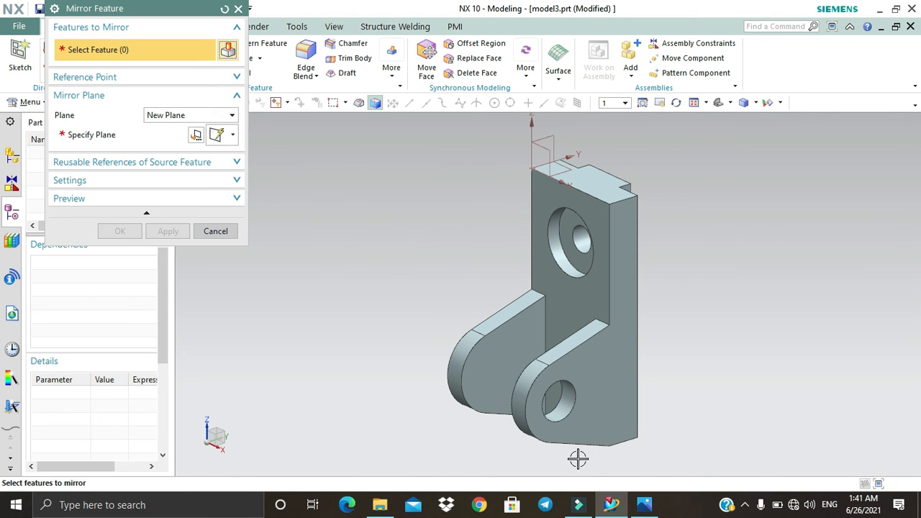
click(566, 406)
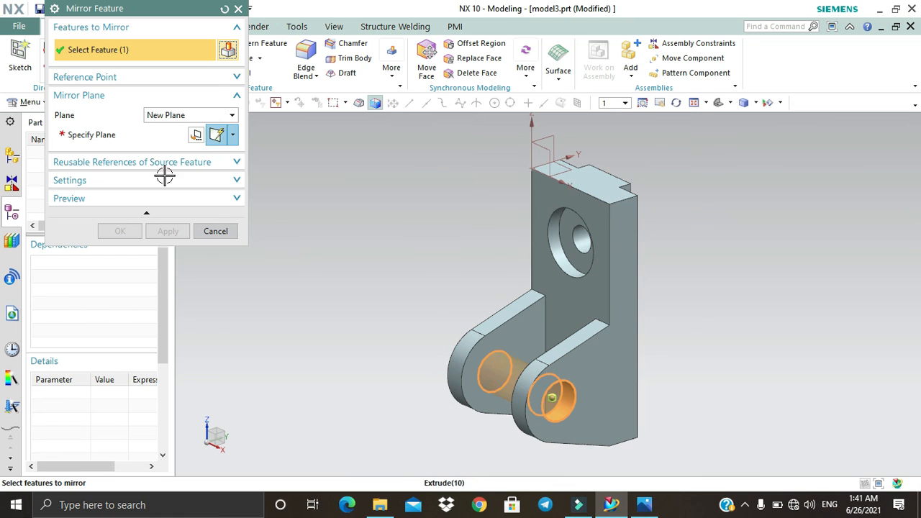
click(131, 142)
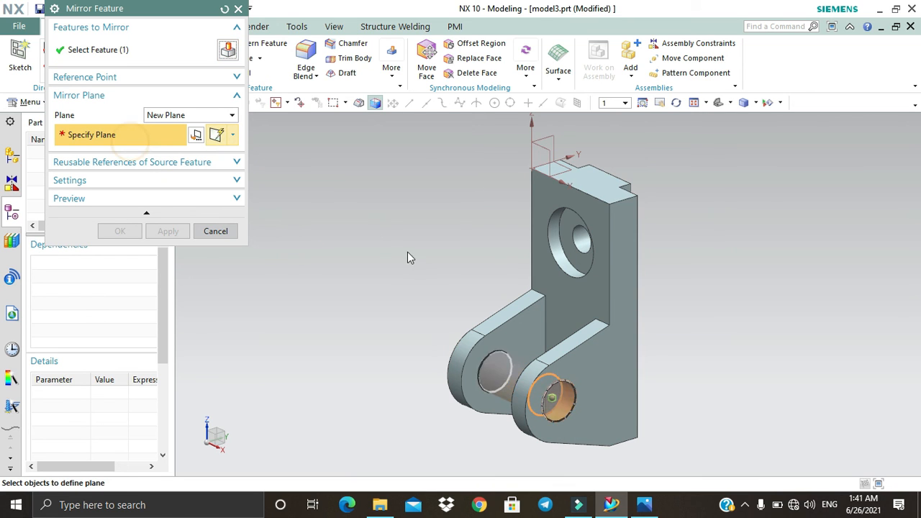
click(628, 293)
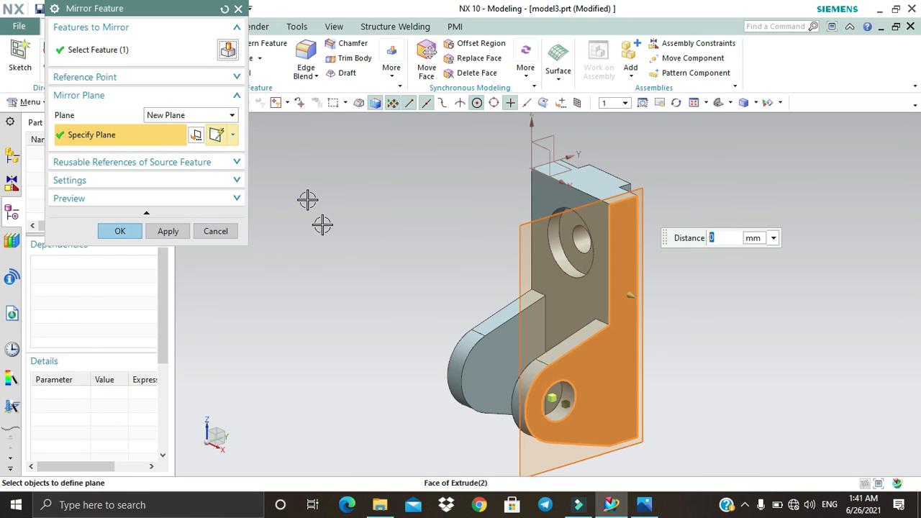
text(-85/2)
key(Return)
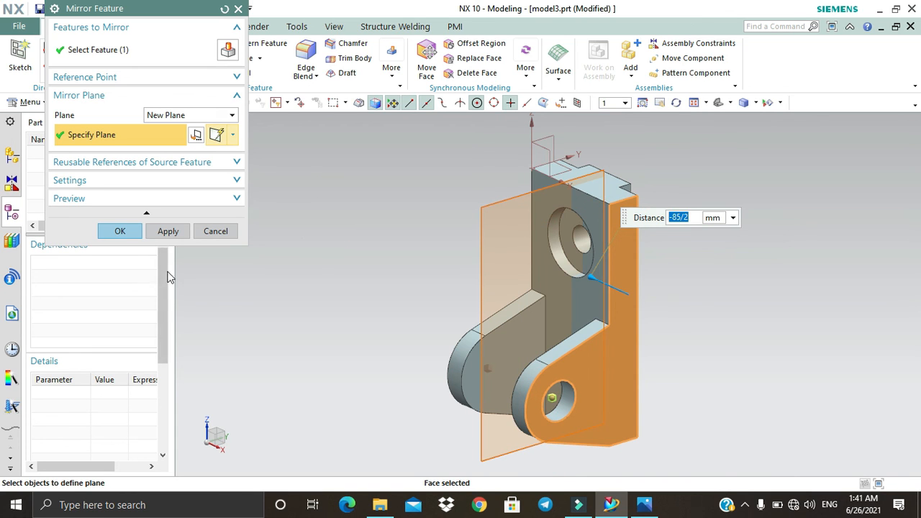
click(119, 231)
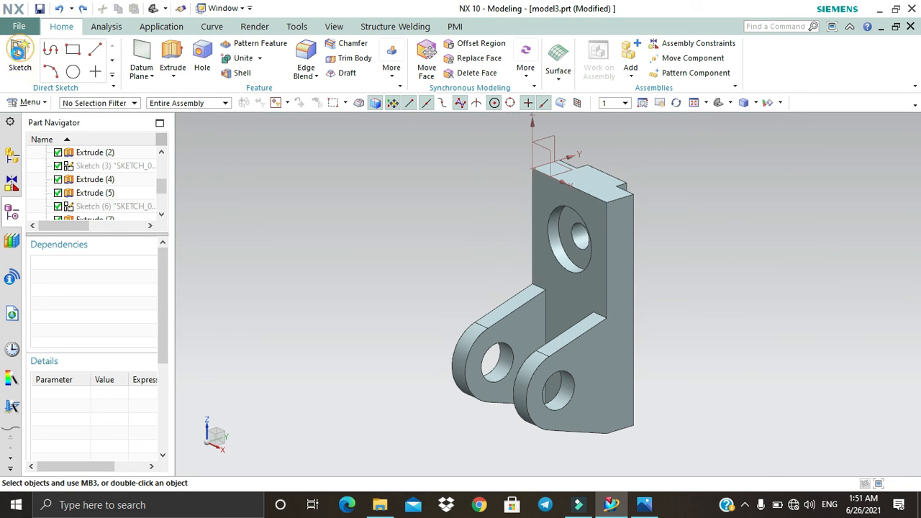
- Sketch a rectangle 55 mm wide and about 90 mm high on the block's front face, filling the area between the two lugs
click(20, 49)
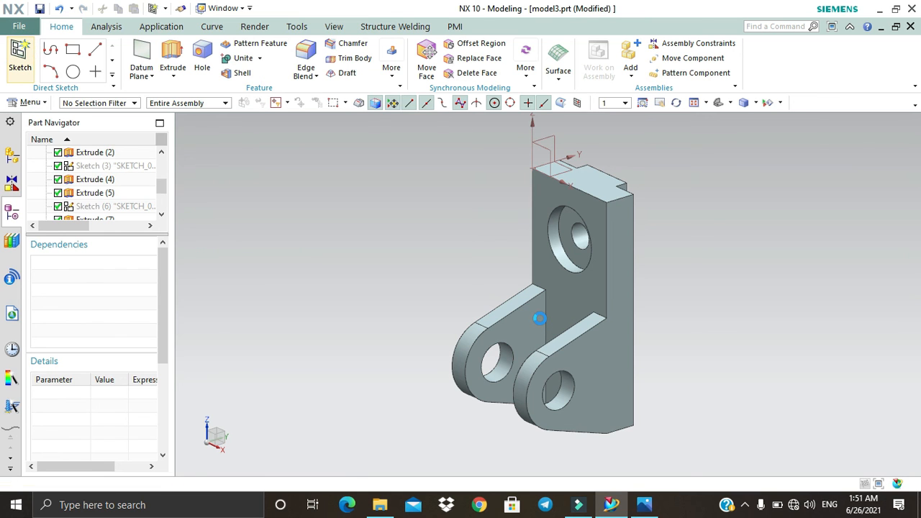
click(571, 305)
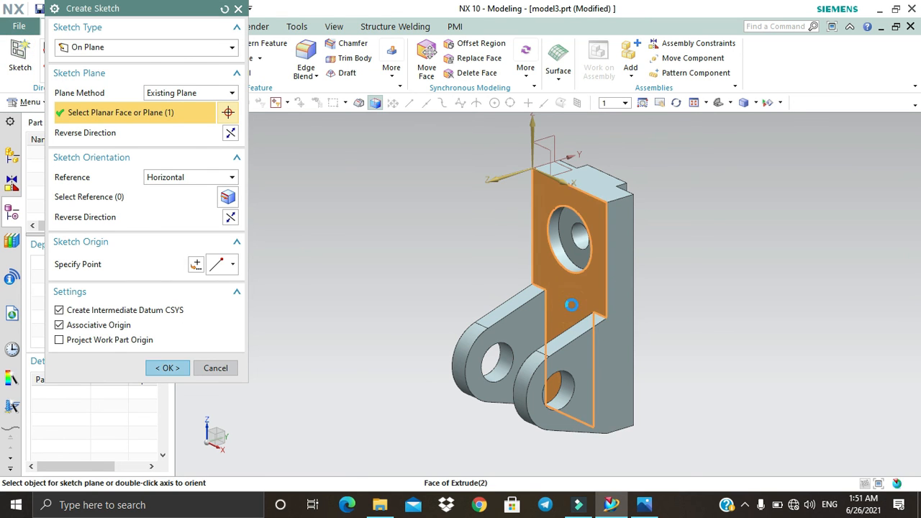
click(165, 368)
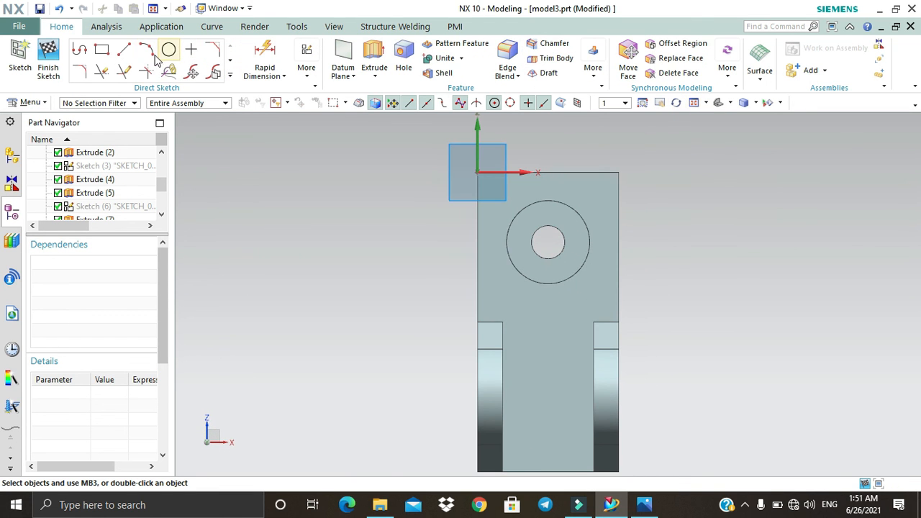
click(509, 330)
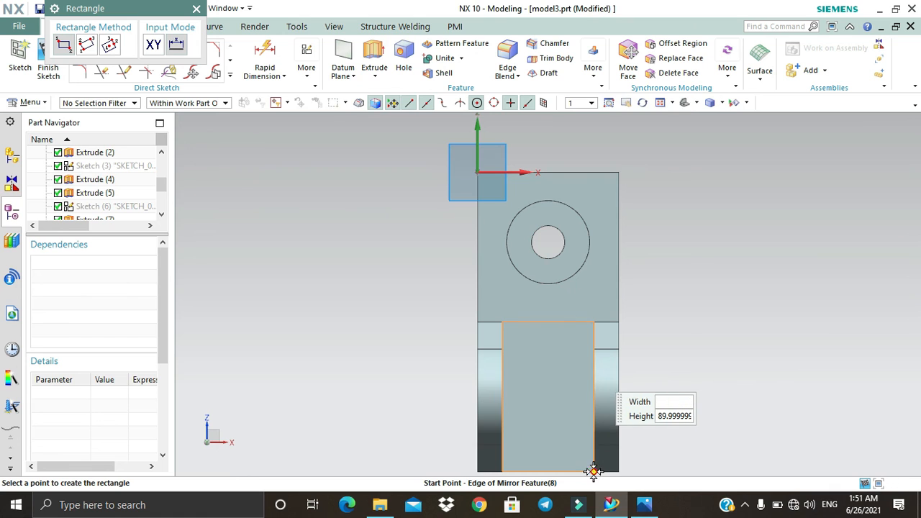
click(593, 472)
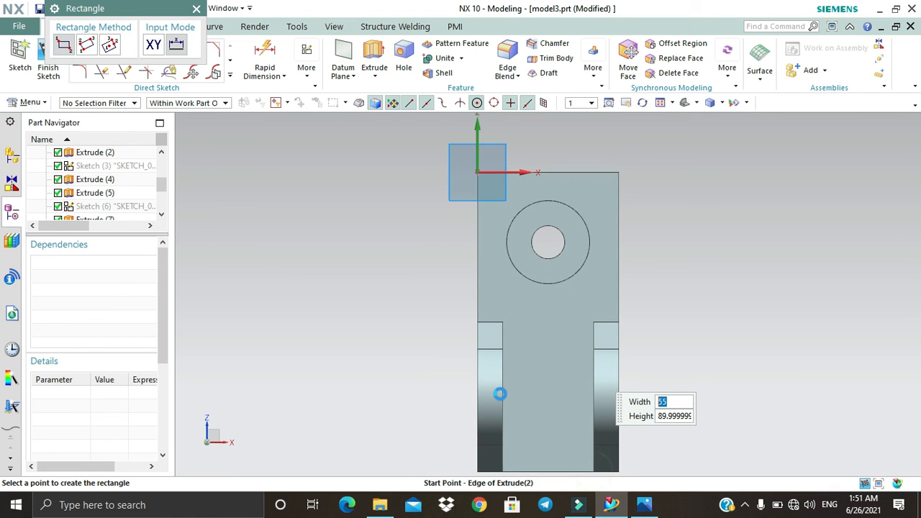
click(196, 9)
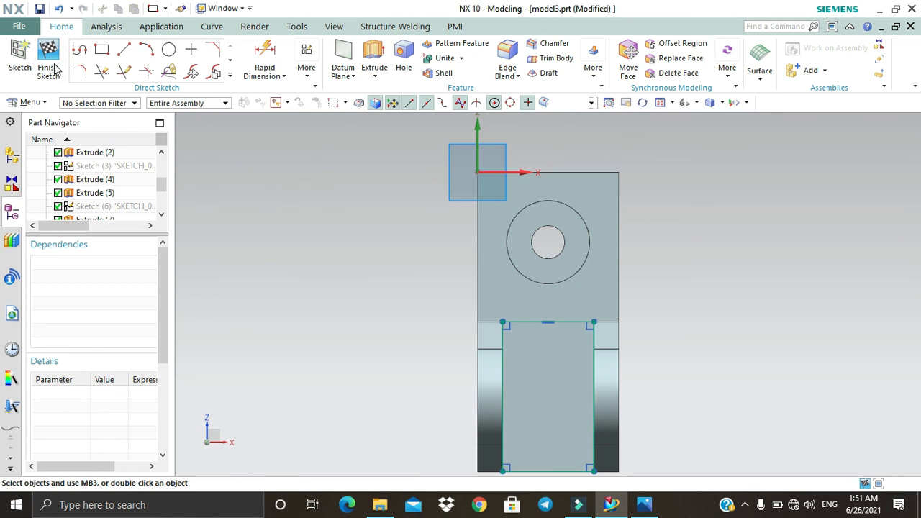
- Extrude the rectangle between the lugs 25 mm, uniting it with the bracket body, and hide its sketch
click(49, 70)
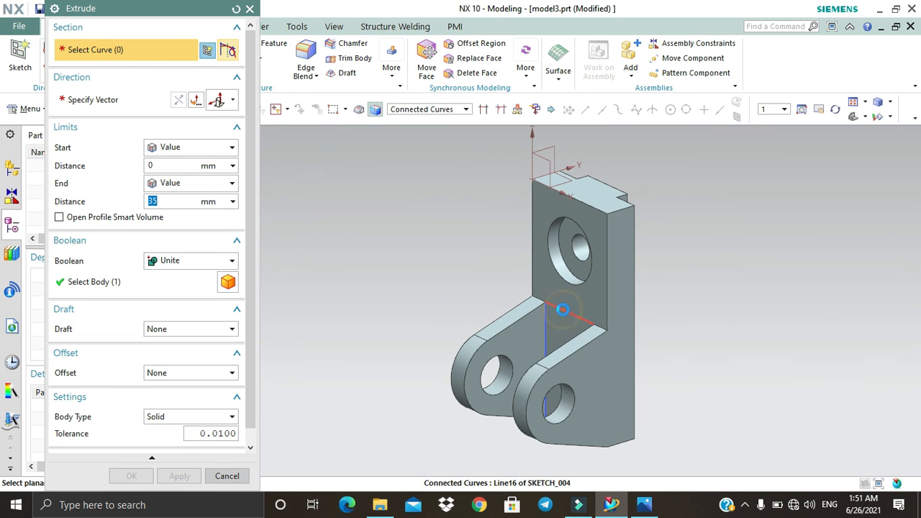
click(563, 307)
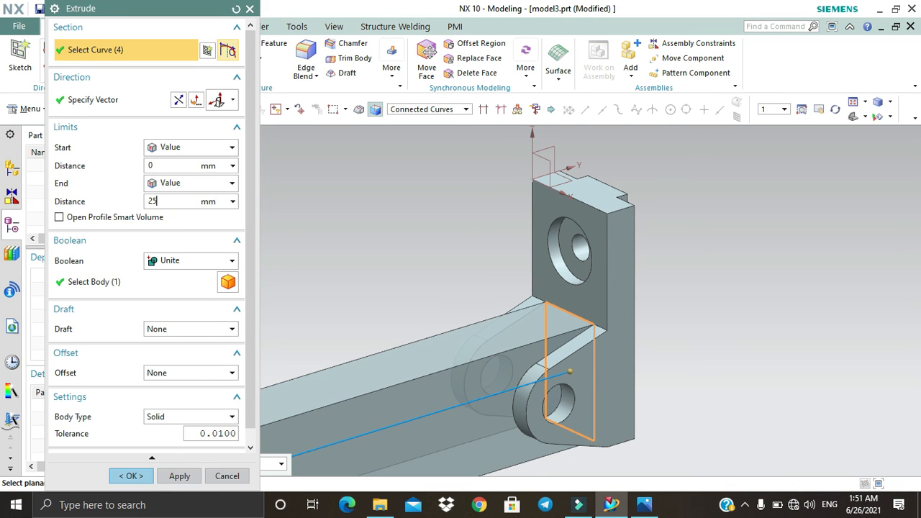
key(Return)
click(144, 477)
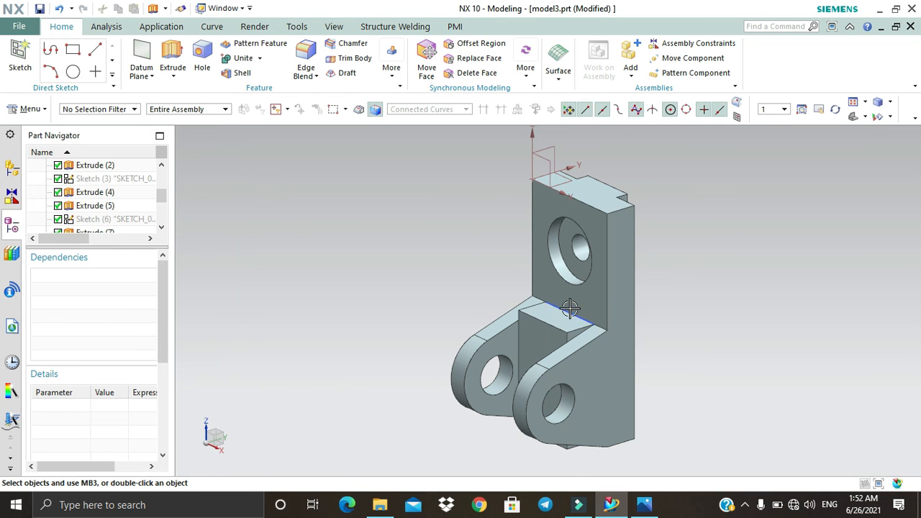
click(569, 305)
key(Escape)
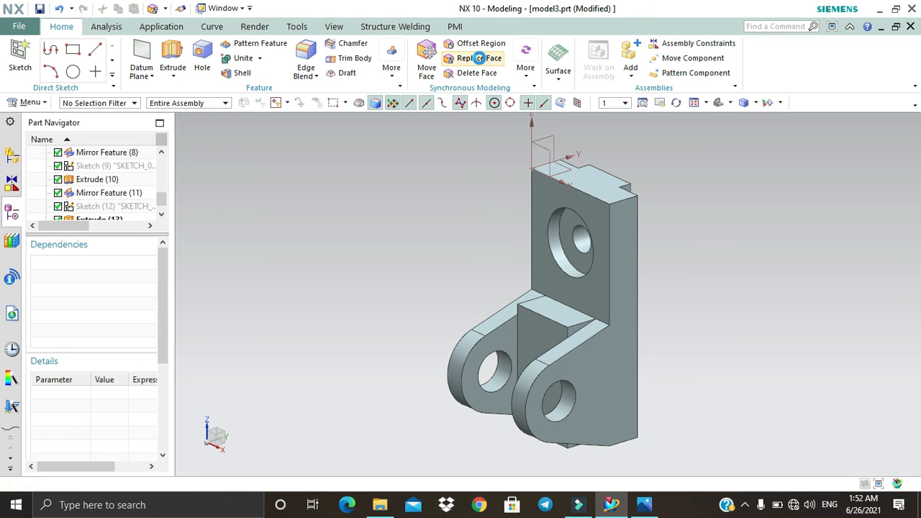
- Replace the top face of the block between the lugs with the adjacent lug's sloped top face, at 0 mm offset
click(479, 59)
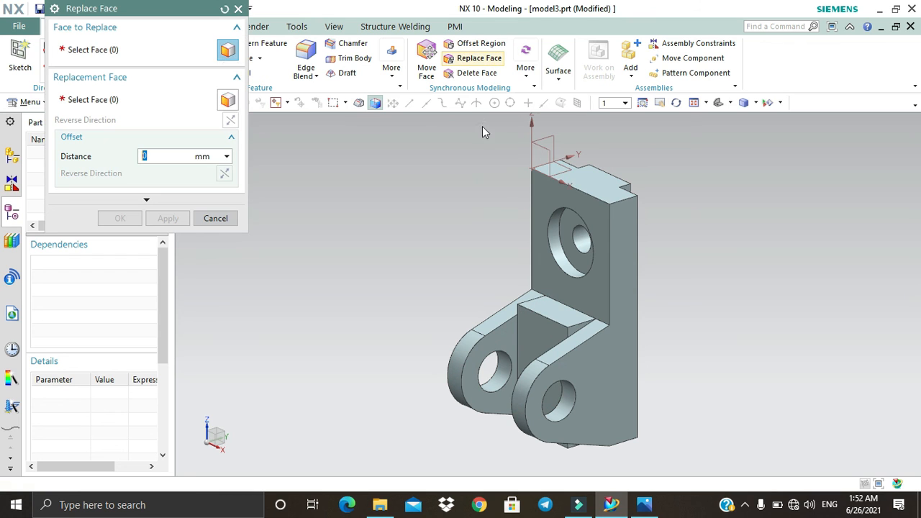
click(555, 306)
click(112, 100)
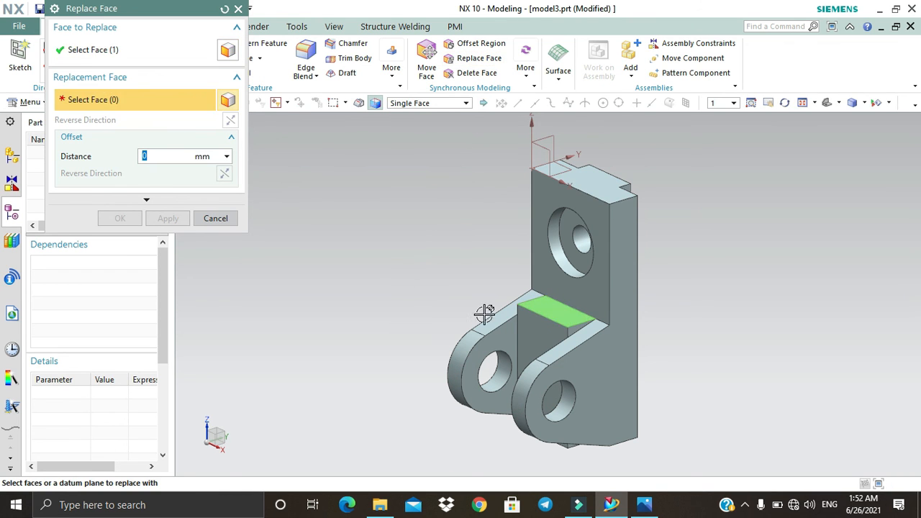
click(497, 313)
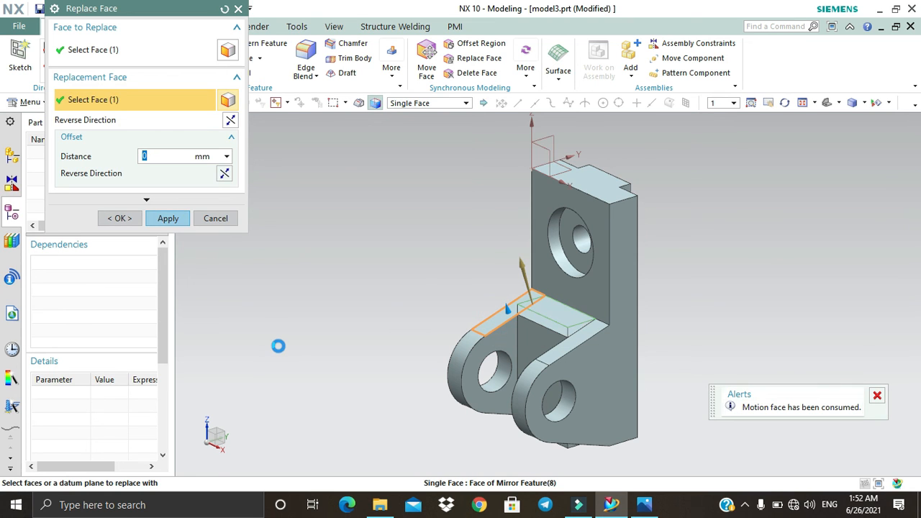
click(167, 218)
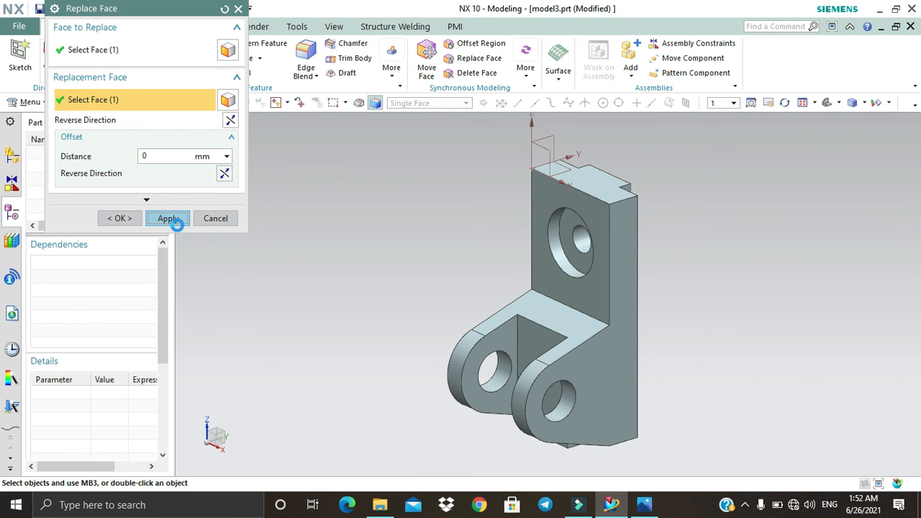
- Replace the bracket's flat underside face with a lug's bottom face at 0 mm offset and restore the trimetric view
click(785, 105)
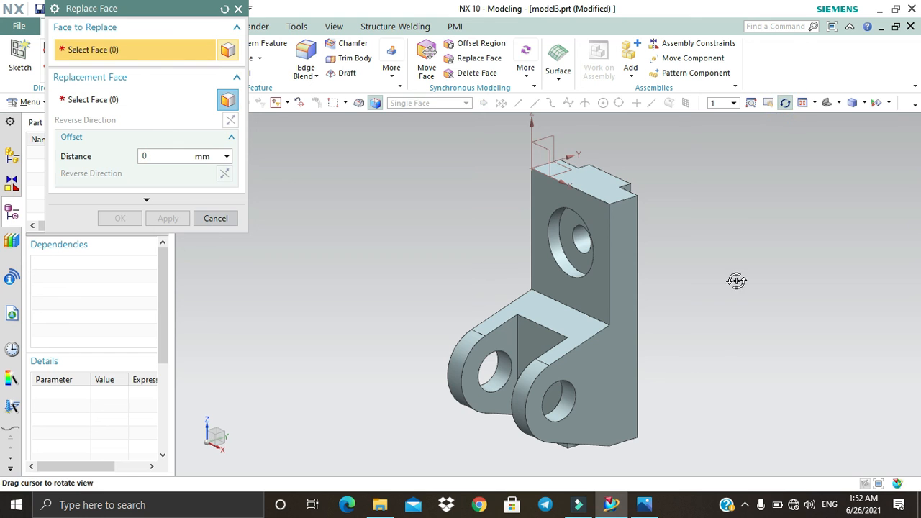
drag(691, 273, 689, 247)
key(Escape)
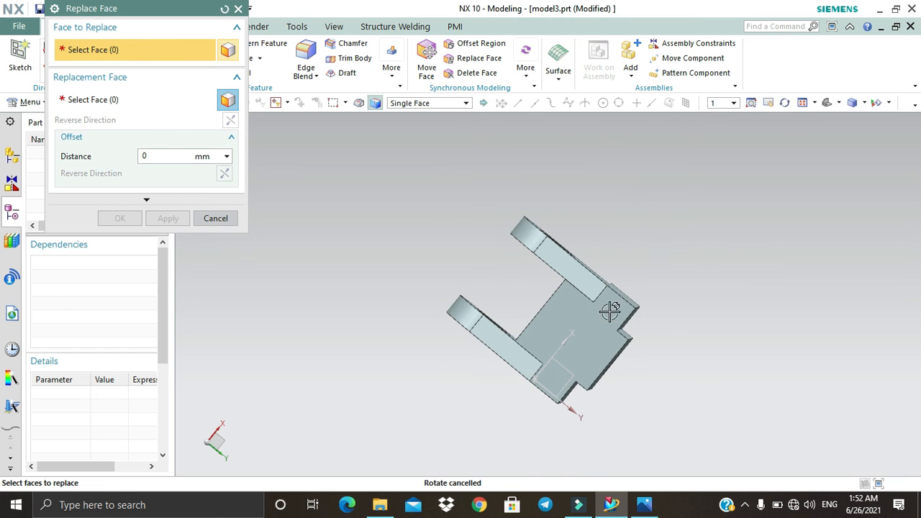
click(580, 309)
click(111, 100)
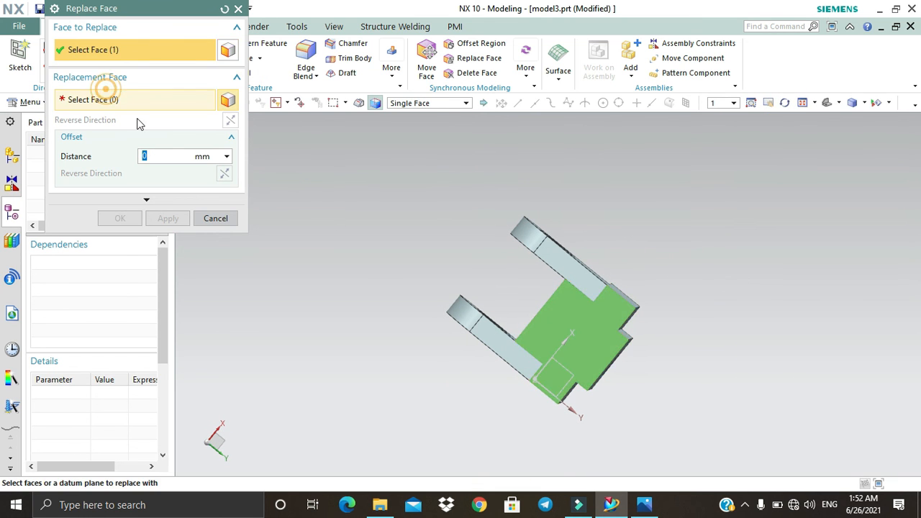
click(489, 340)
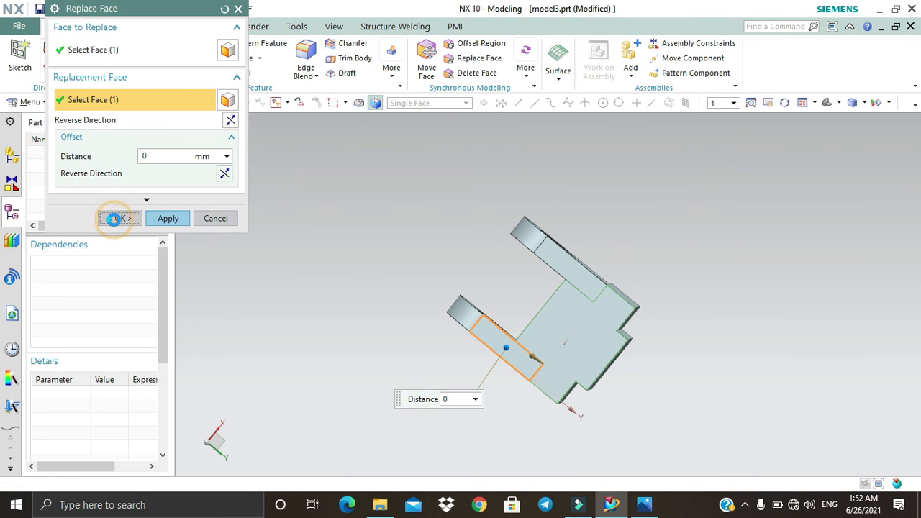
click(117, 219)
key(Home)
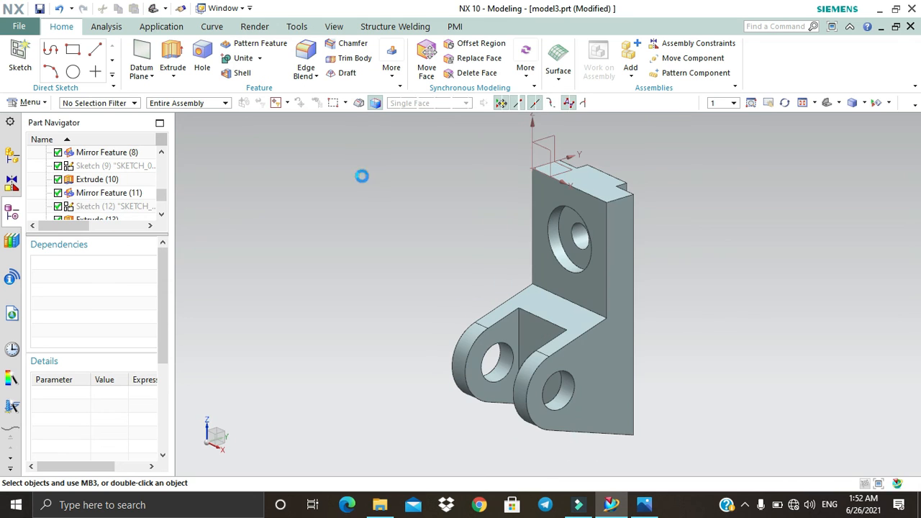
- Hide the datum coordinate system and display the bracket with True Shading
click(542, 133)
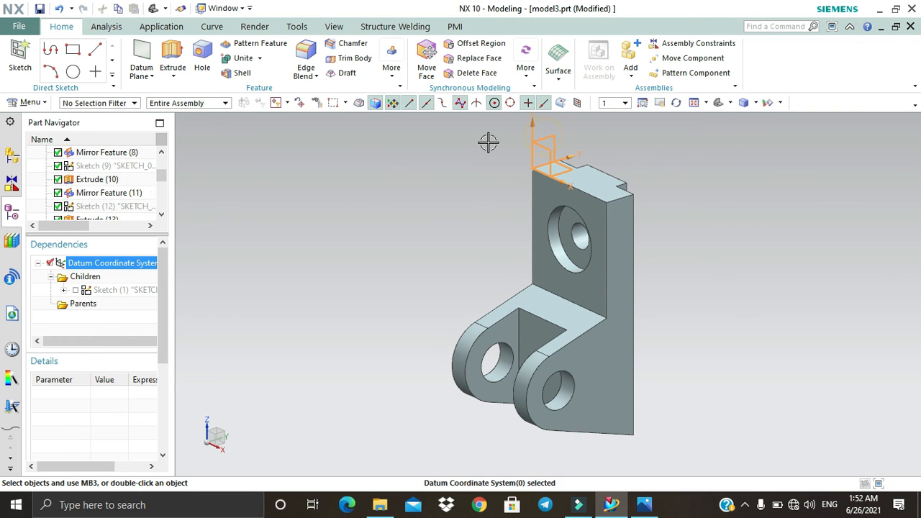
key(Escape)
click(255, 26)
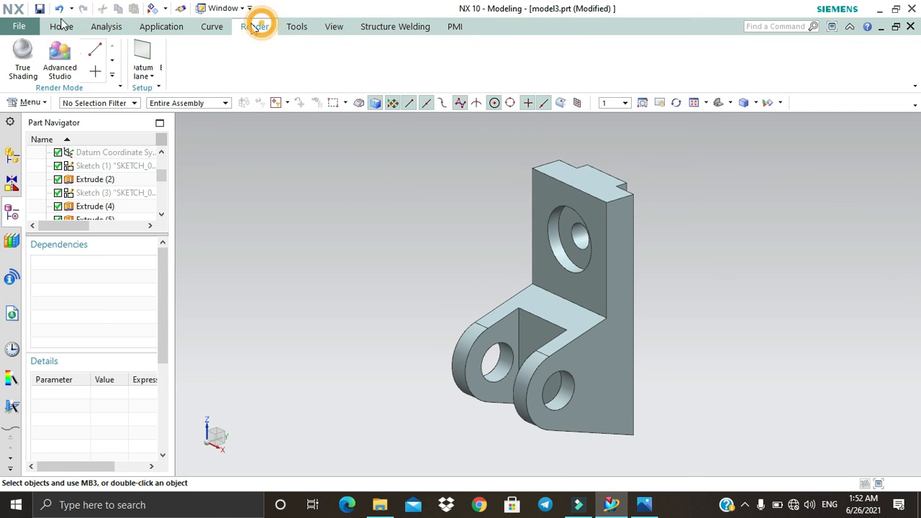
click(24, 59)
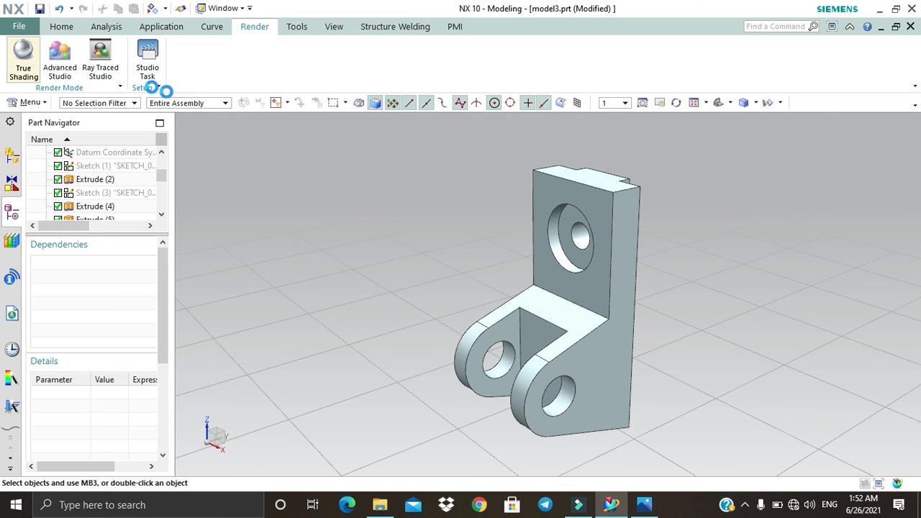